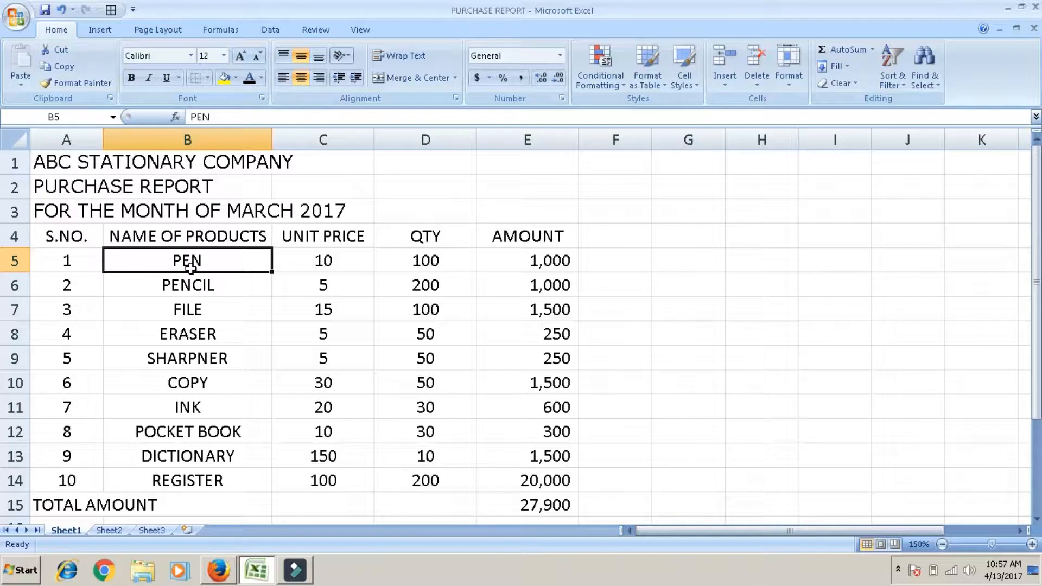
Step: Cut PEN from cell B5, paste it into G5, and undo the move
left_click(61, 50)
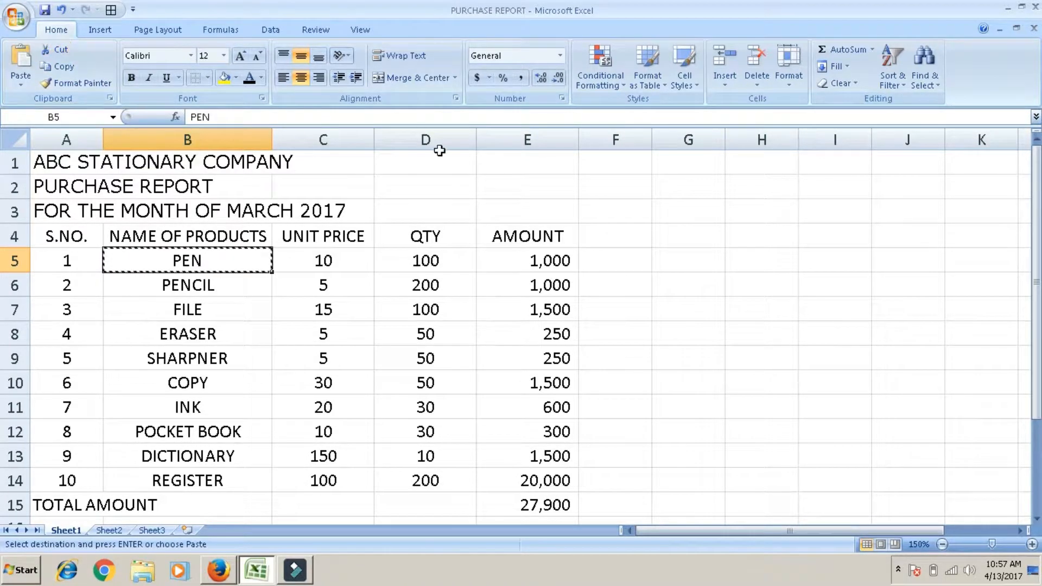
left_click(670, 268)
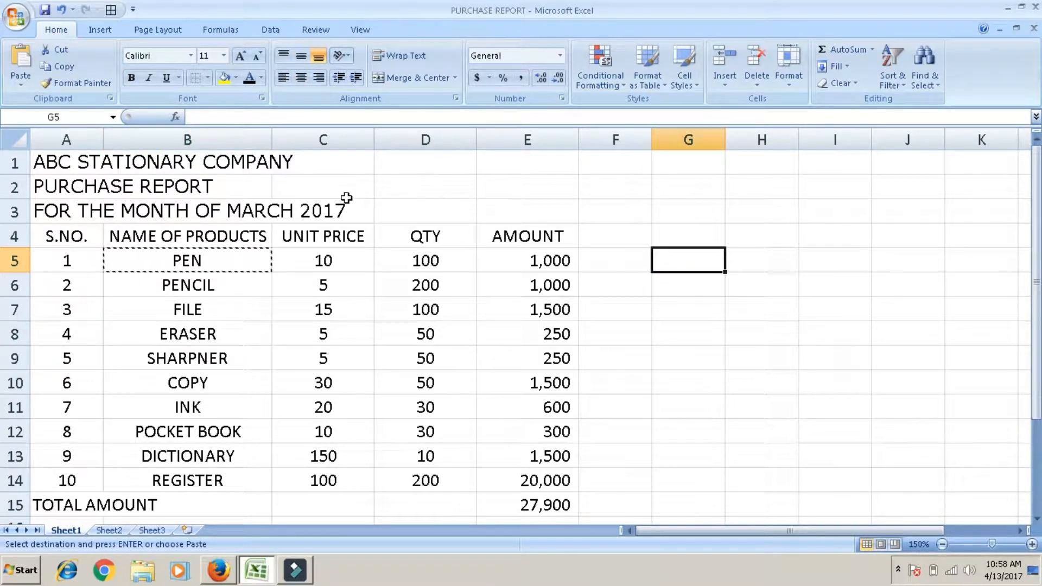
left_click(22, 56)
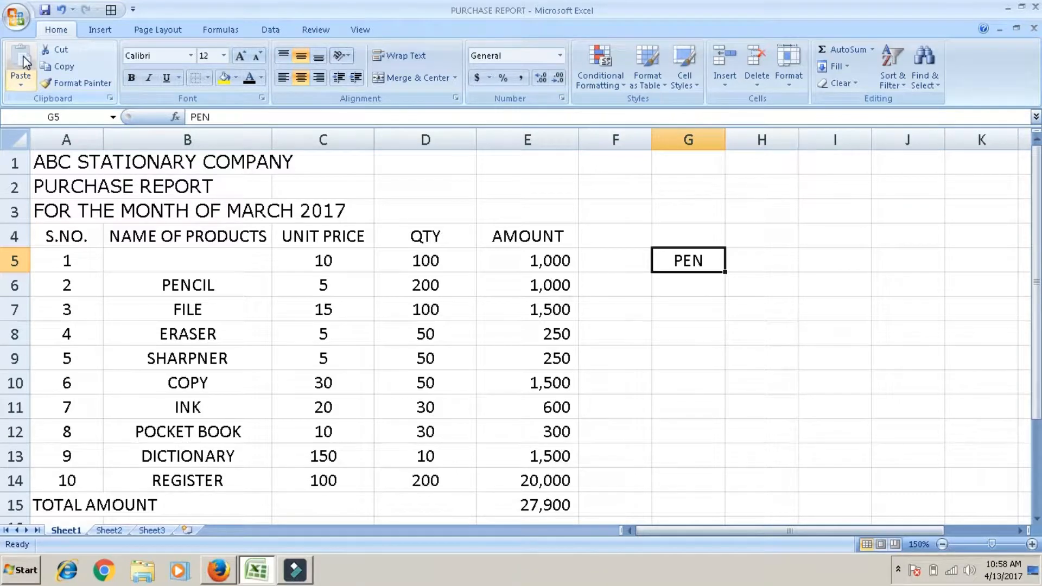
left_click(58, 12)
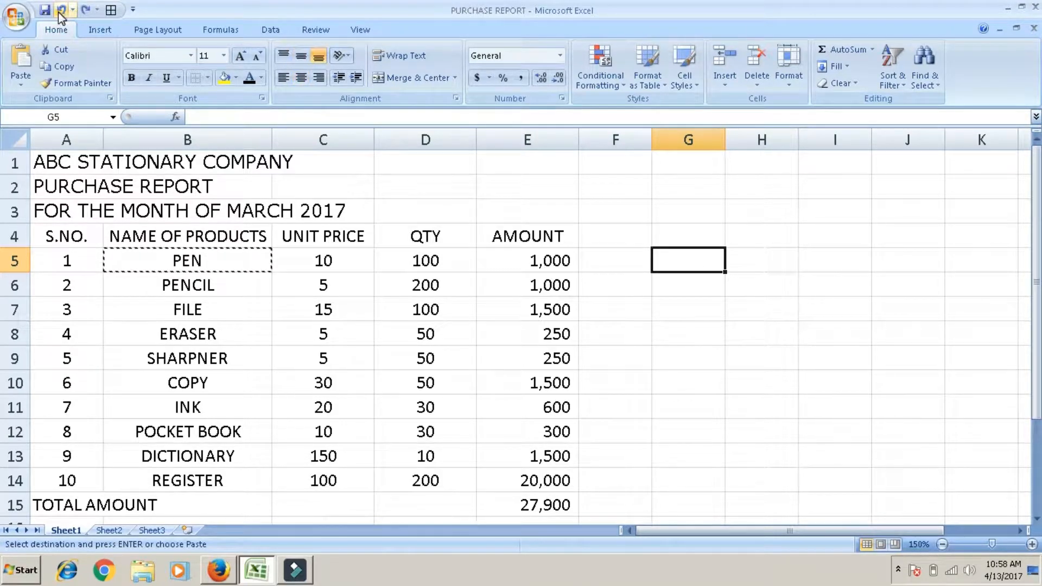
Step: Copy PENCIL from cell B6, paste it into F7, and undo the paste
left_click(168, 284)
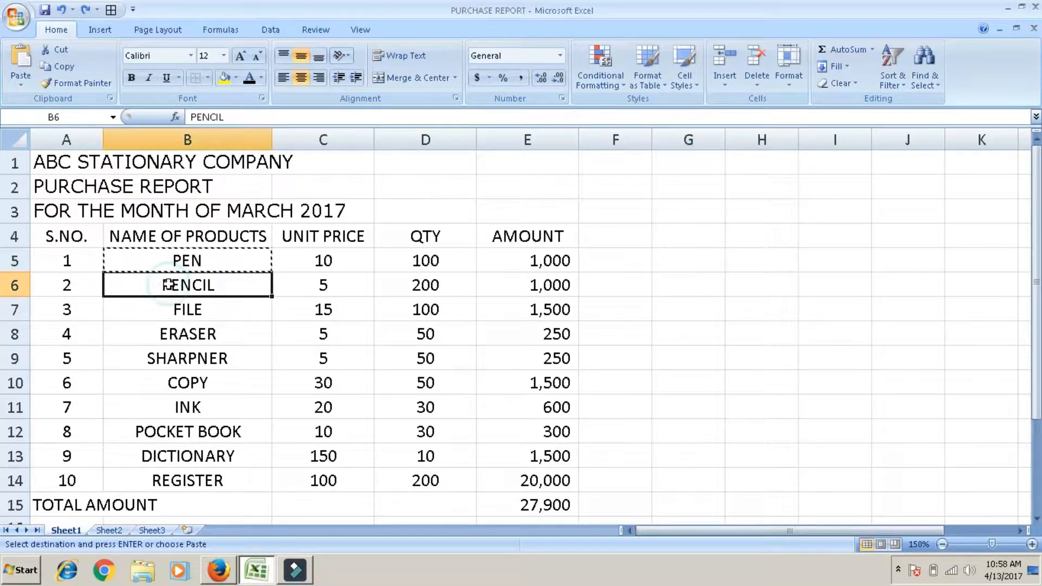
left_click(67, 67)
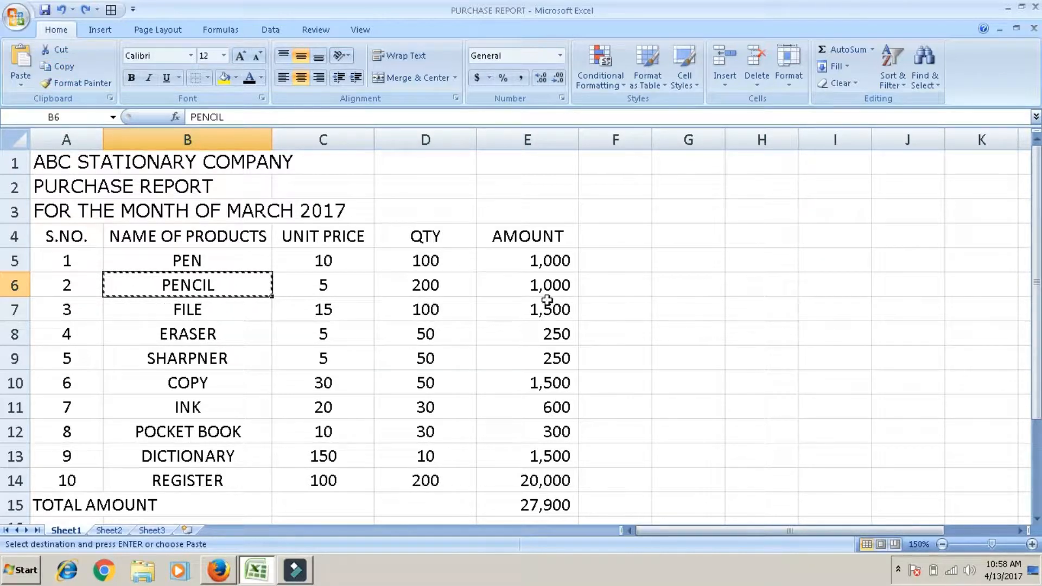
left_click(637, 302)
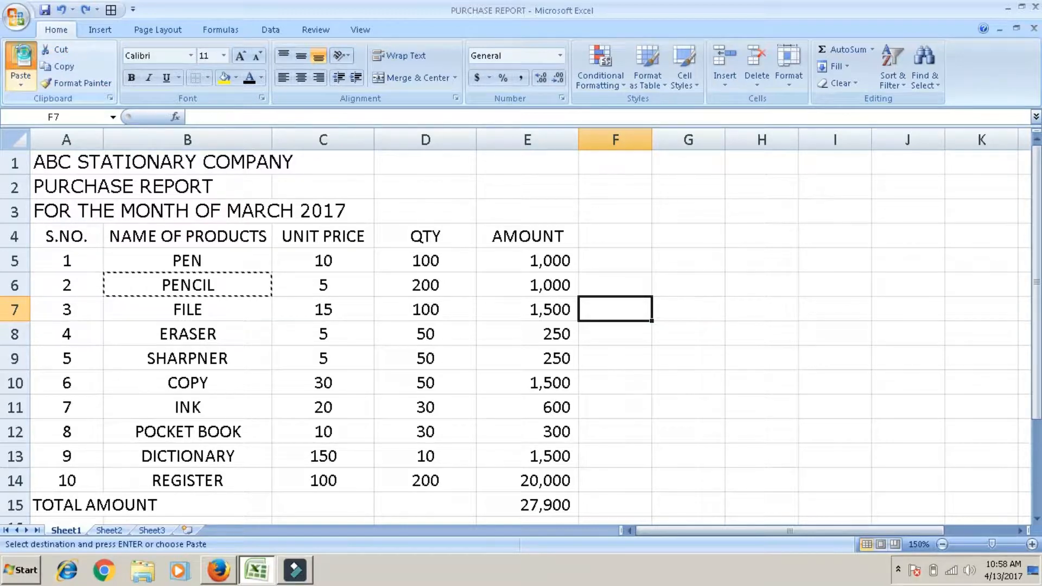
left_click(25, 57)
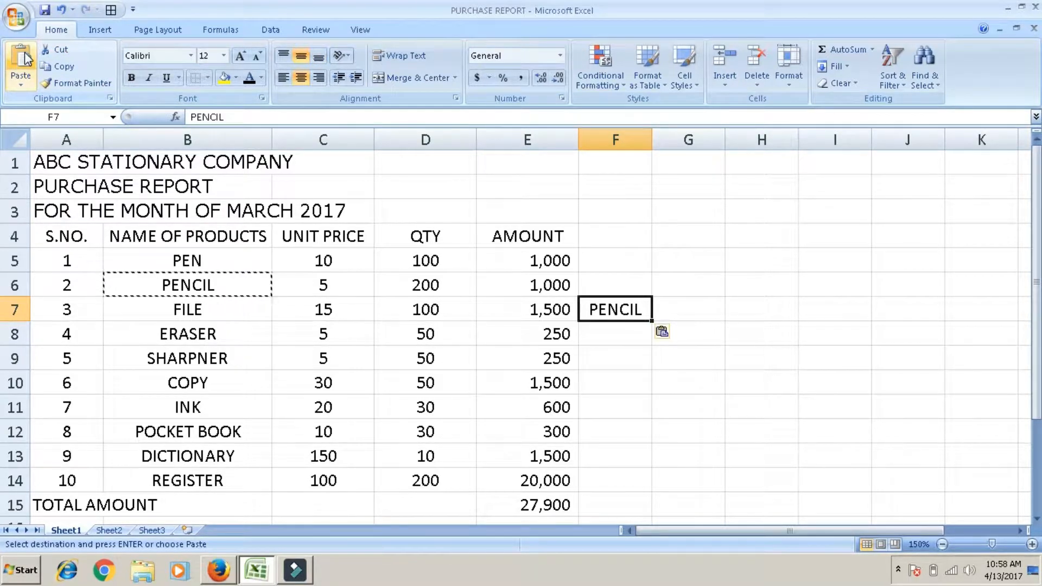
left_click(74, 11)
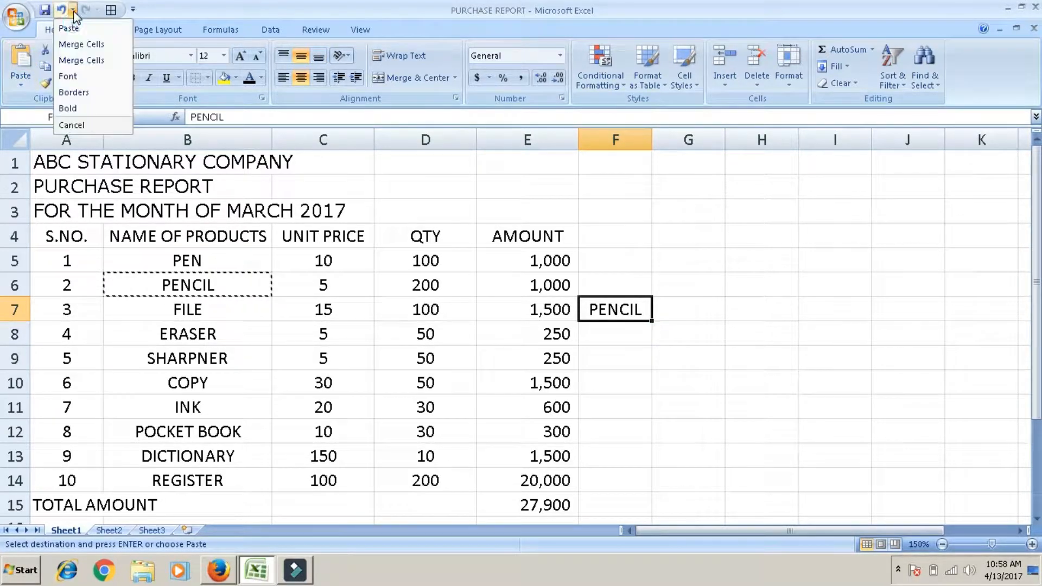
left_click(61, 11)
left_click(61, 11)
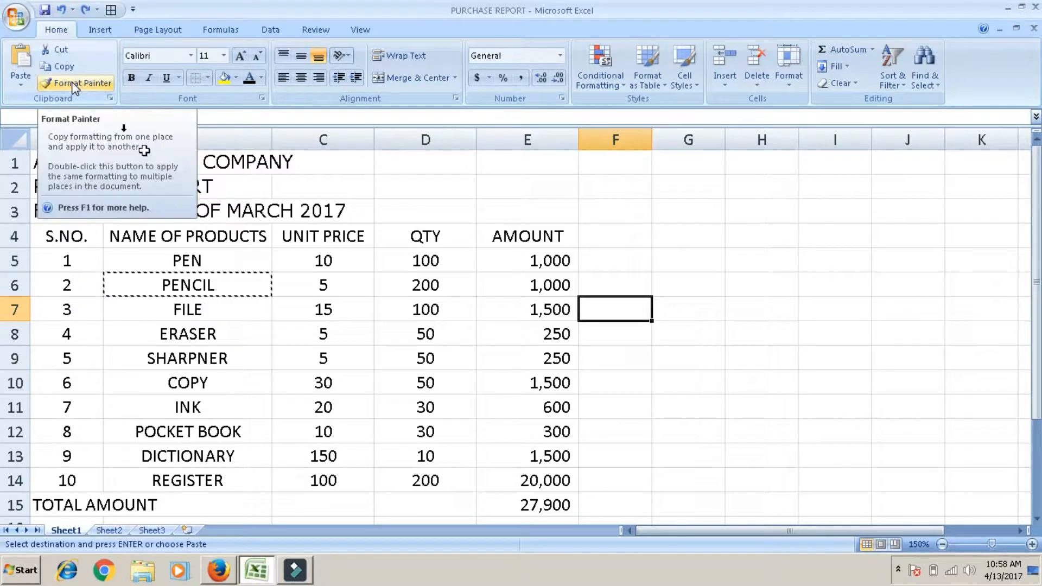
Step: Format PEN in cell B5 as bold, italic and underlined with a red font colour
left_click(189, 255)
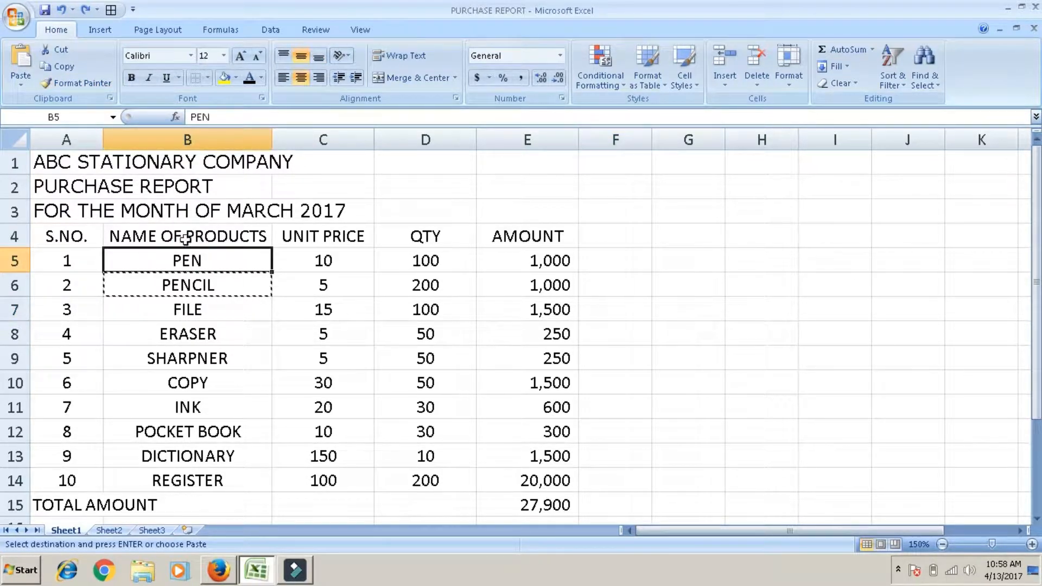
left_click(132, 78)
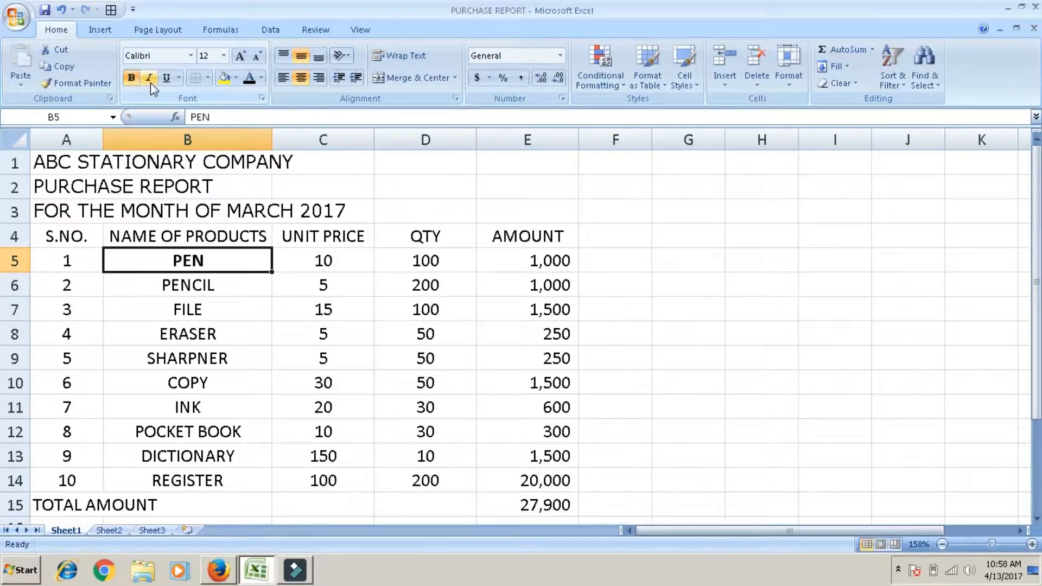
left_click(150, 81)
left_click(168, 80)
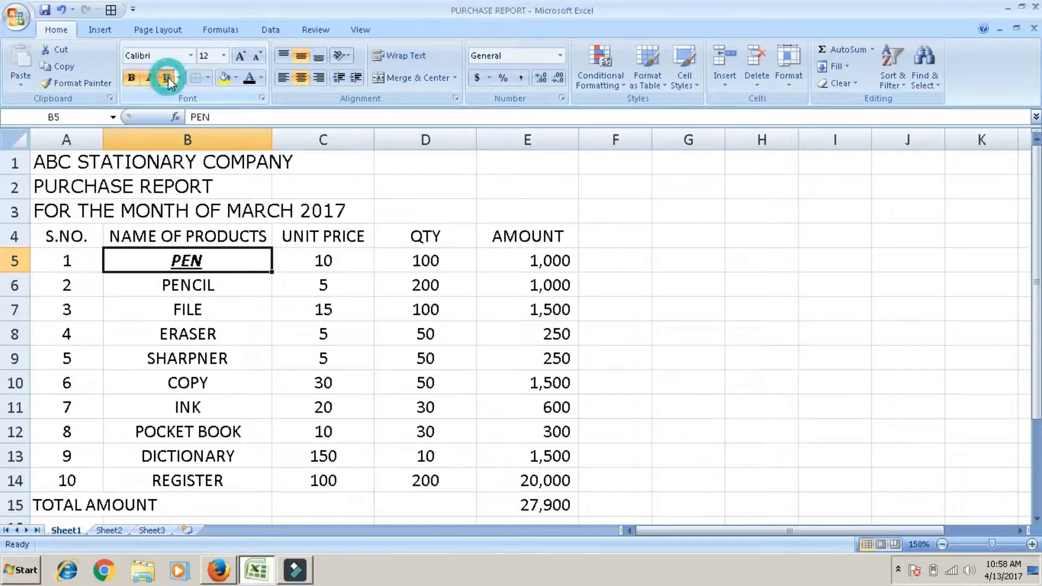
left_click(262, 78)
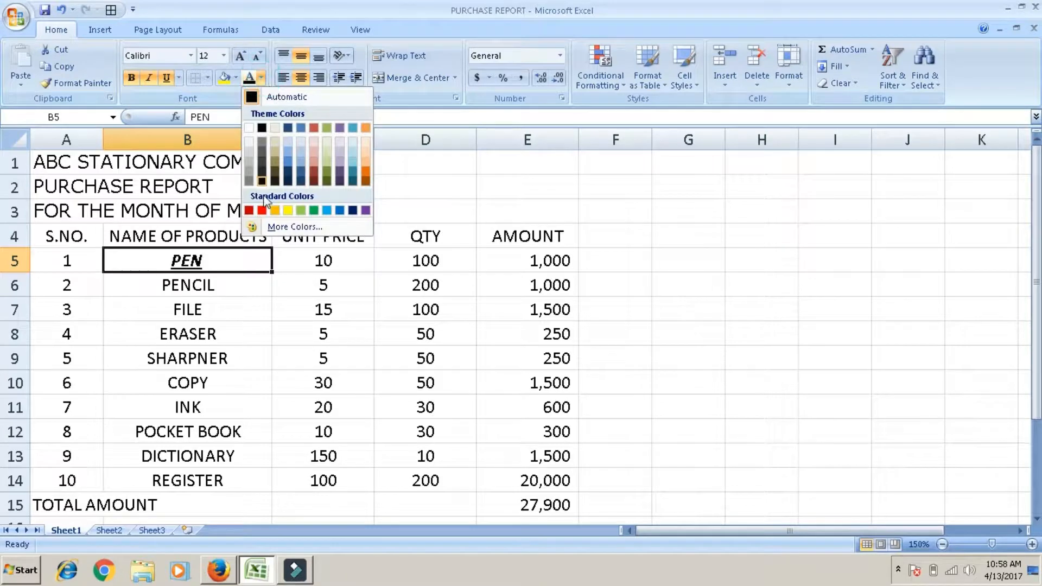
left_click(262, 210)
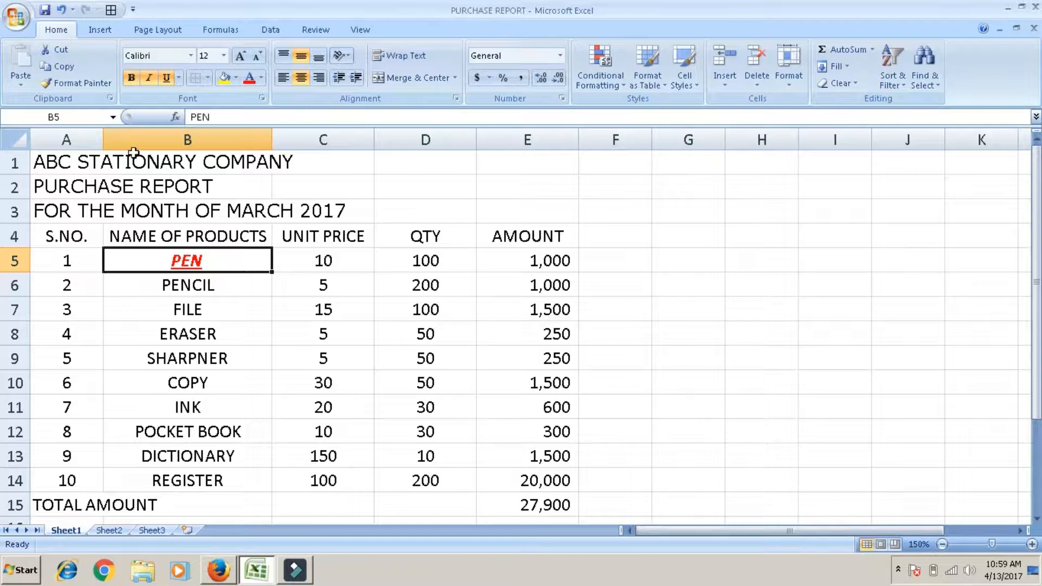
Step: Copy the formatting of PEN onto FILE in B7 with Format Painter, and undo the formatting changes on both cells
left_click(88, 86)
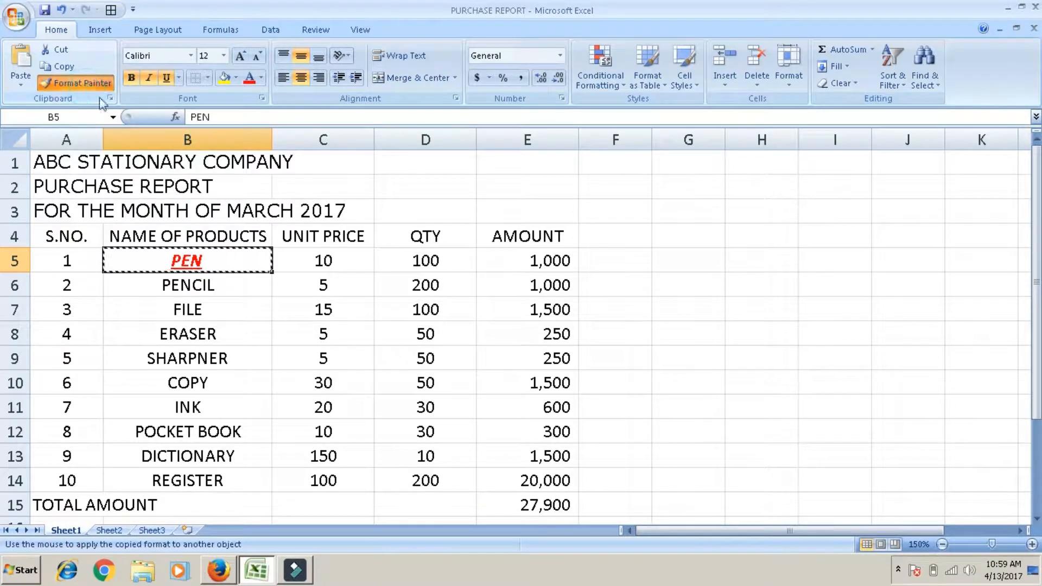
left_click(181, 304)
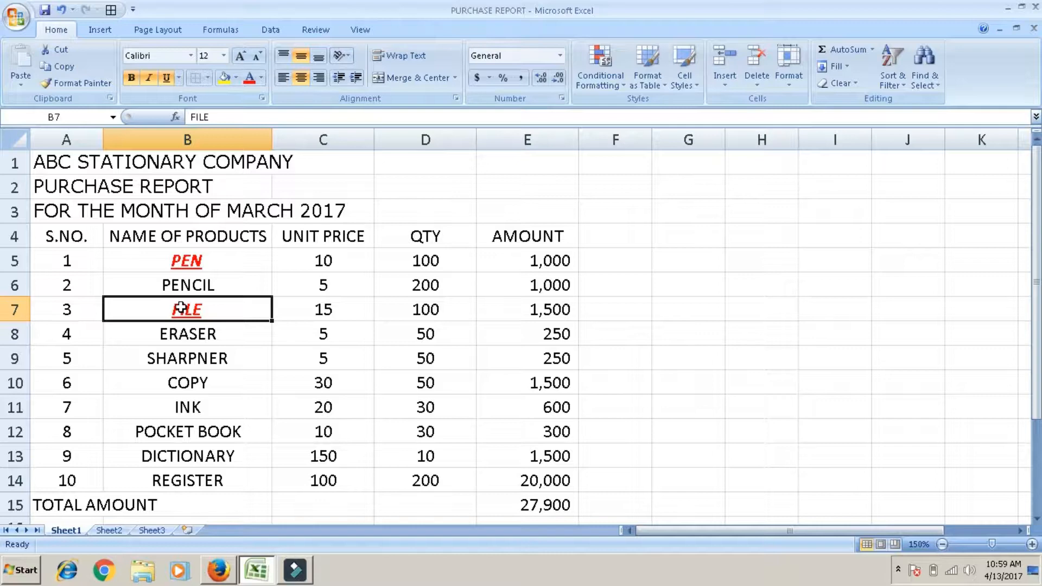
key("ctrl+z")
key("ctrl+z")
key("ctrl+z")
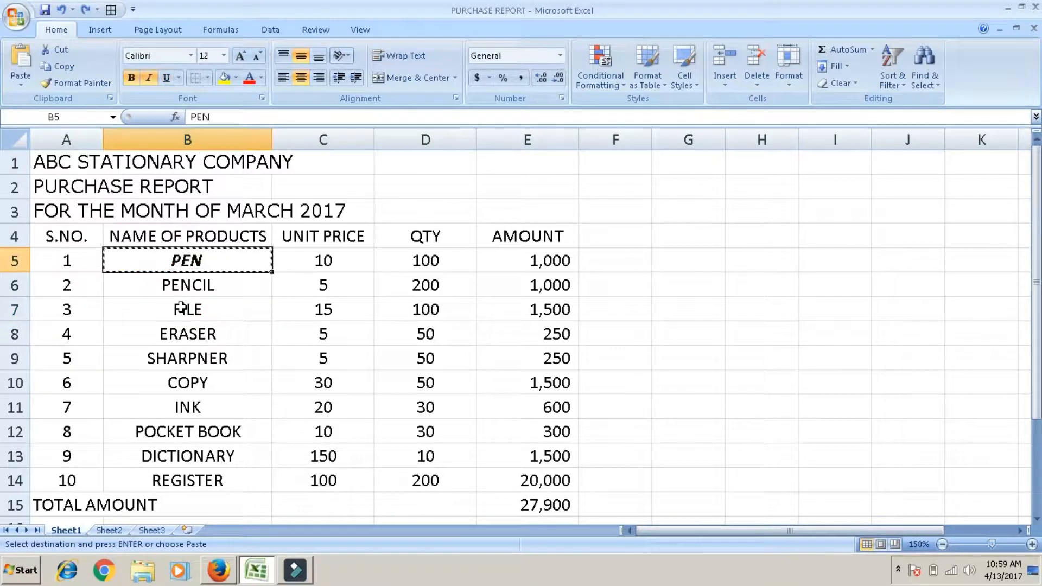
key("ctrl+z")
key("ctrl+z")
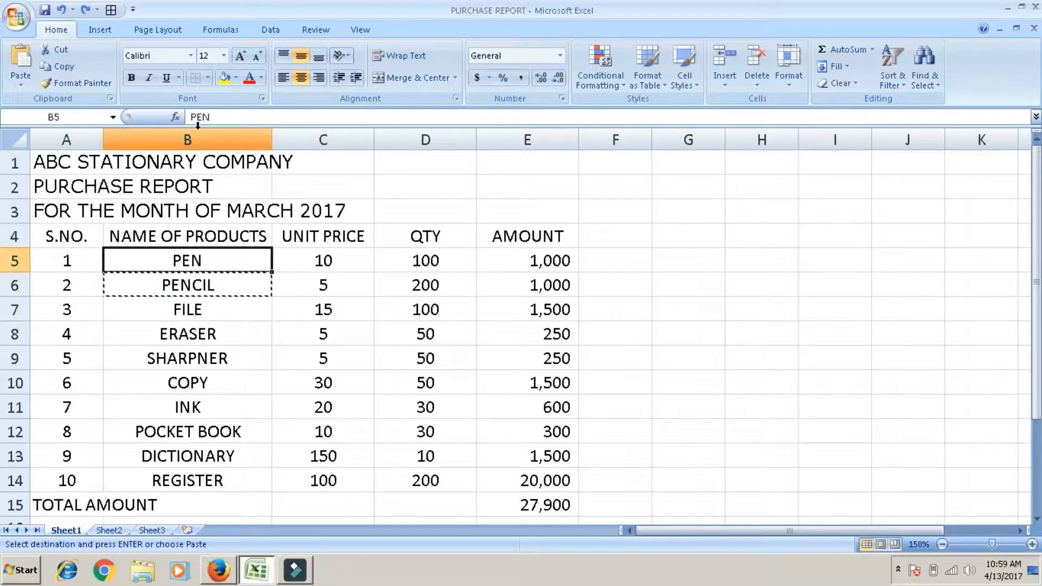
Step: Set the font of the whole purchase report, A1:E15, to Times New Roman
key("shift+Down")
key("shift+Down")
key("shift+Down")
key("shift+Down")
key("shift+Down")
key("shift+Down")
key("shift+Down")
key("shift+Down")
key("shift+Down")
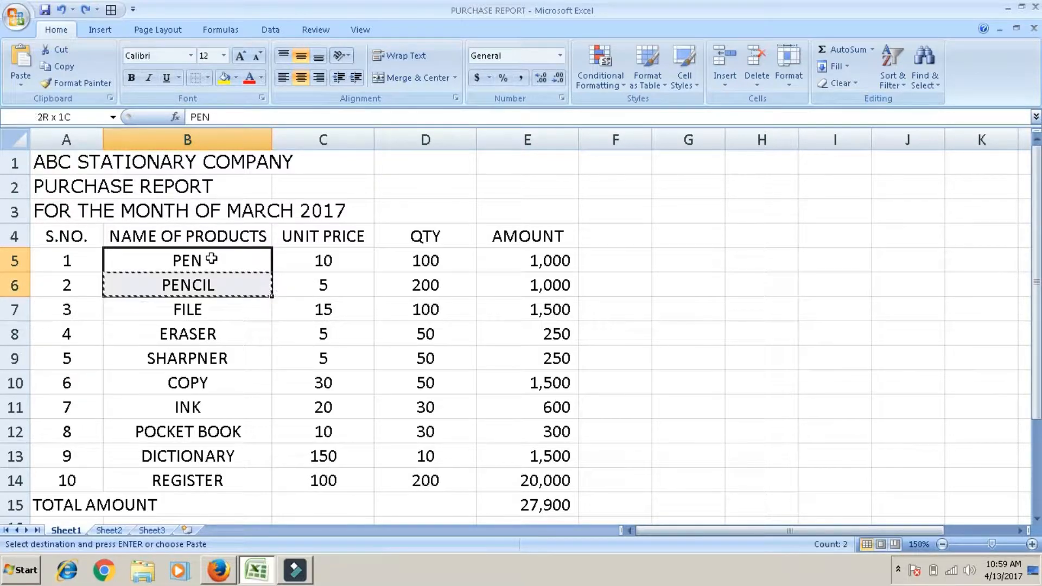
key("Left")
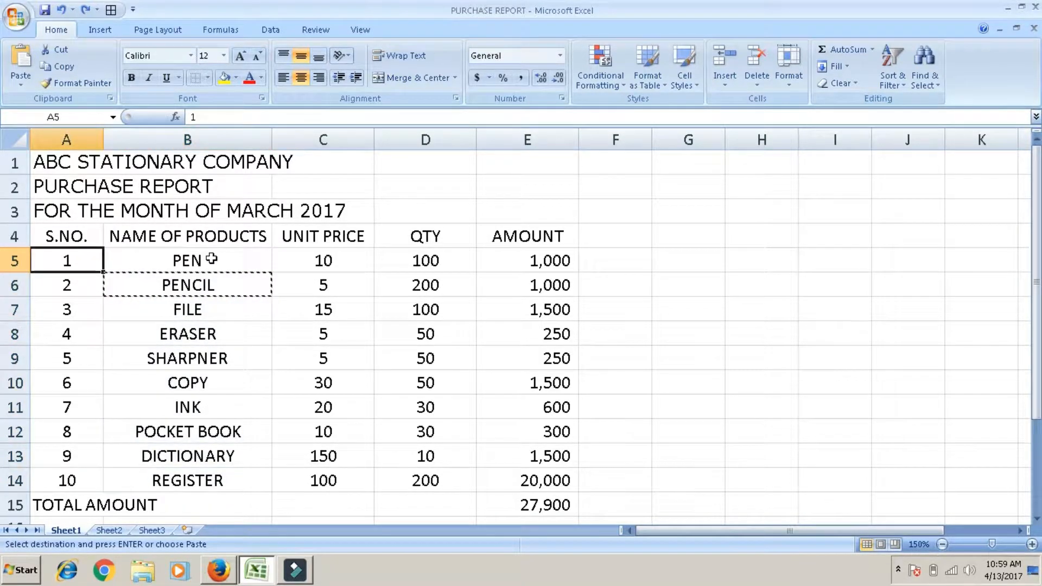
key("Up")
key("Up")
key("Up")
key("Up")
key("shift+Down")
key("shift+Down")
key("shift+Down")
key("shift+Down")
key("shift+Down")
key("shift+Down")
key("shift+Down")
key("shift+Down")
key("shift+Down")
key("shift+Down")
key("shift+Down")
key("shift+Down")
key("shift+Down")
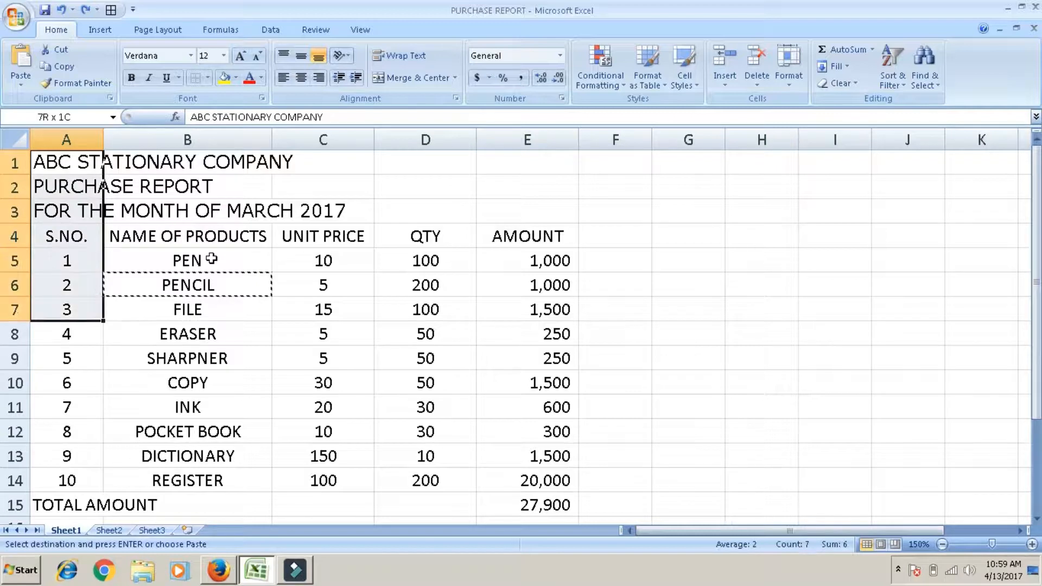
key("shift+Right")
key("shift+Right")
key("shift+Right")
key("shift+Right")
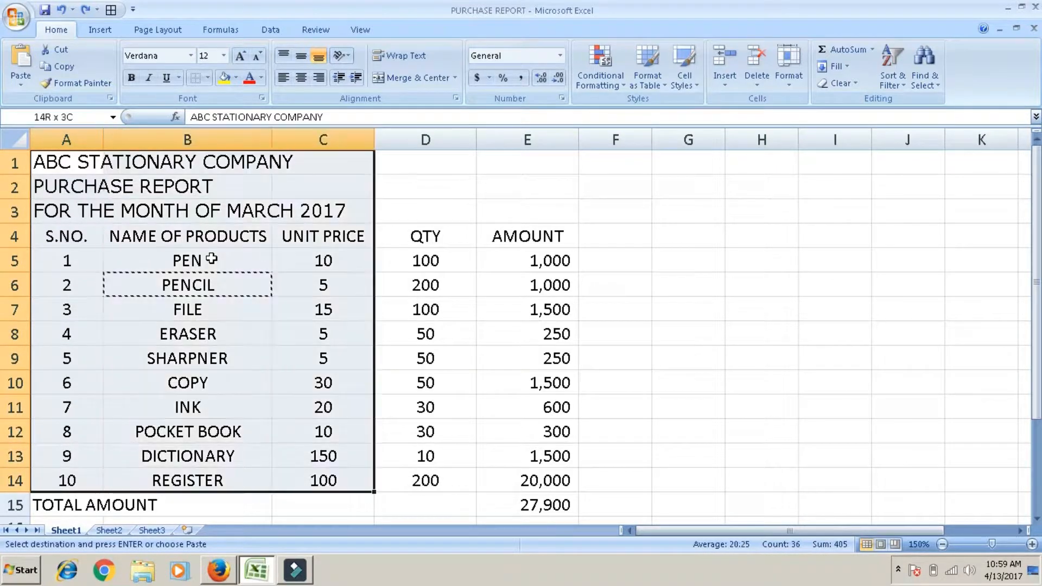
key("shift+Down")
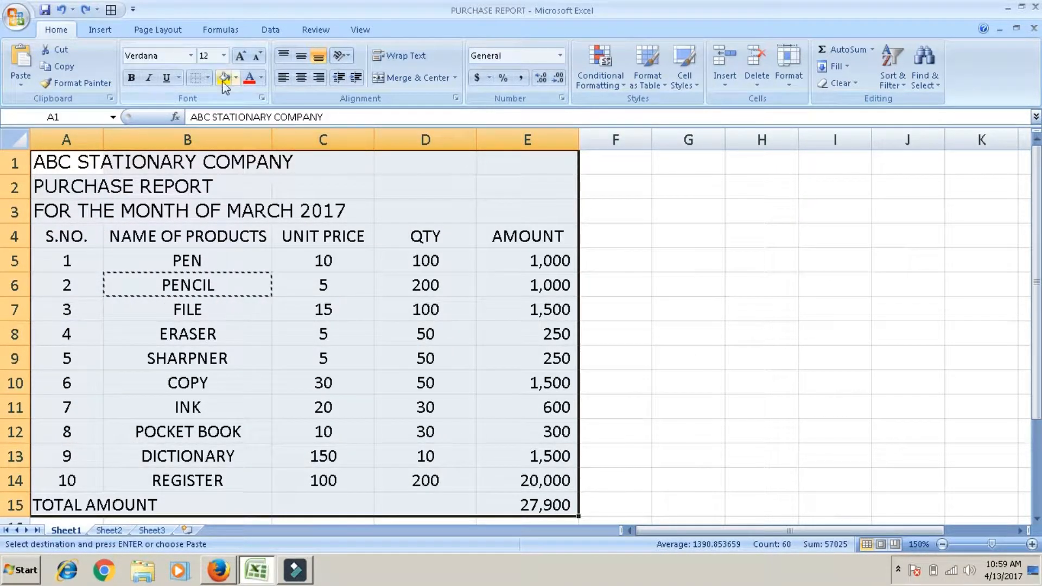
left_click(193, 56)
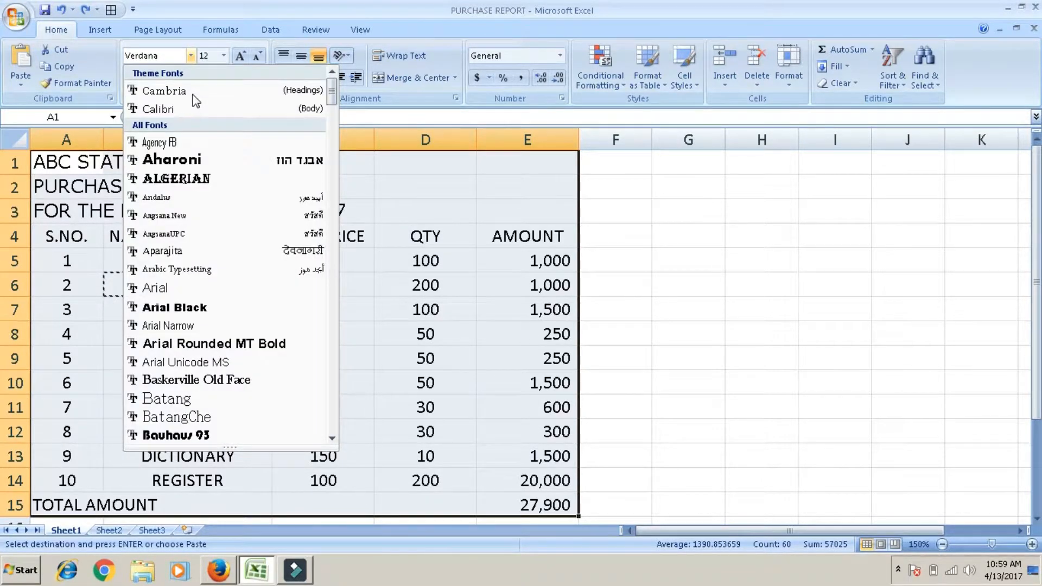
scroll(196, 101, "down", 20)
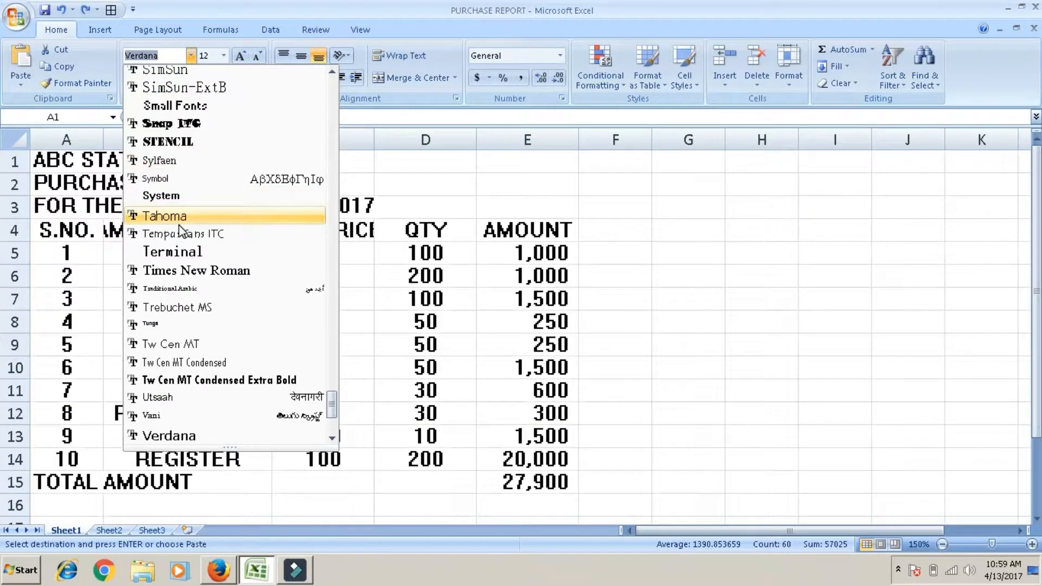
left_click(175, 270)
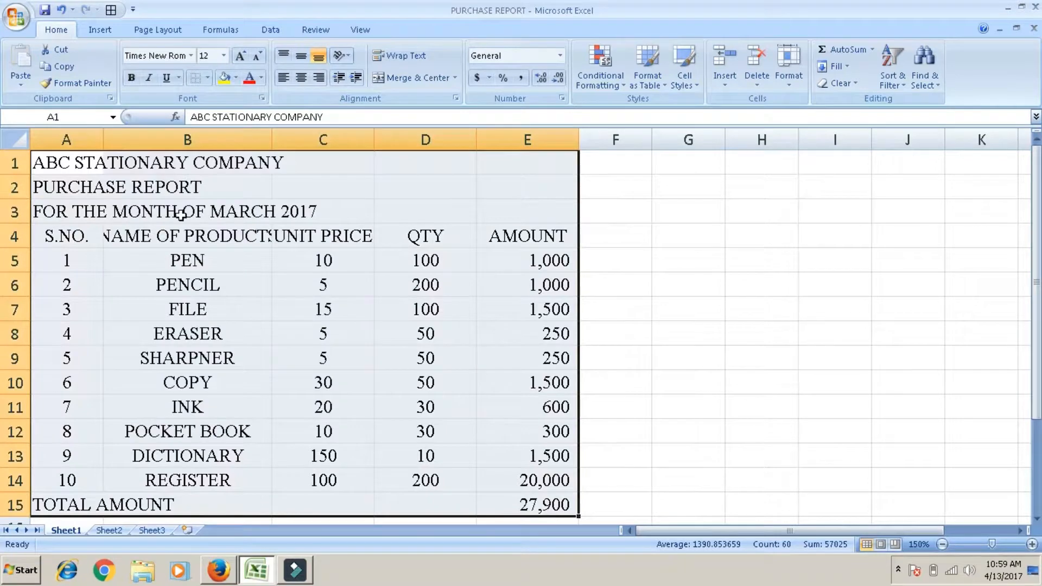
Step: Enlarge the font of the report range A1:E15 to size 24
left_click(223, 55)
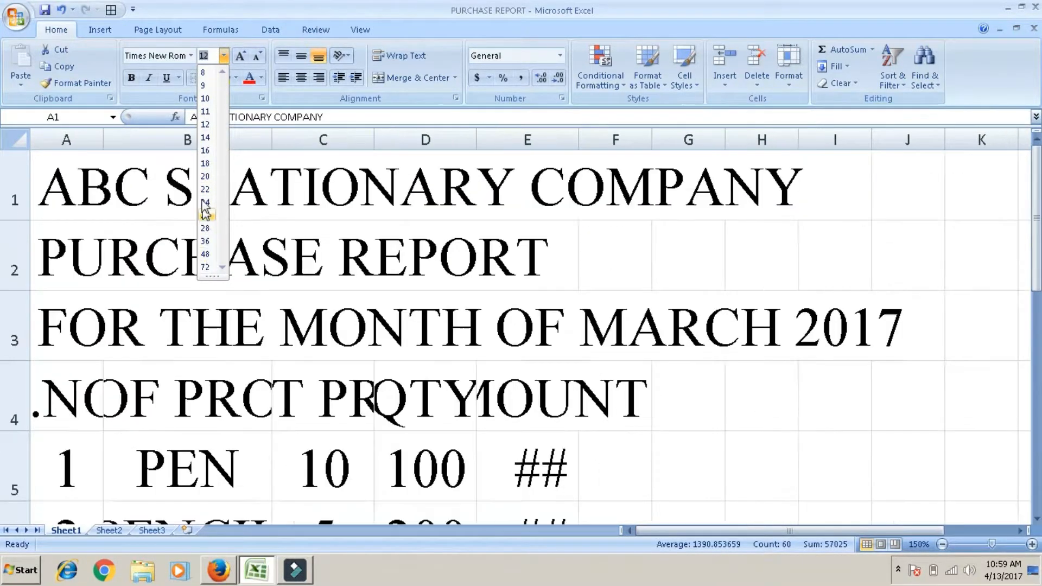
left_click(205, 125)
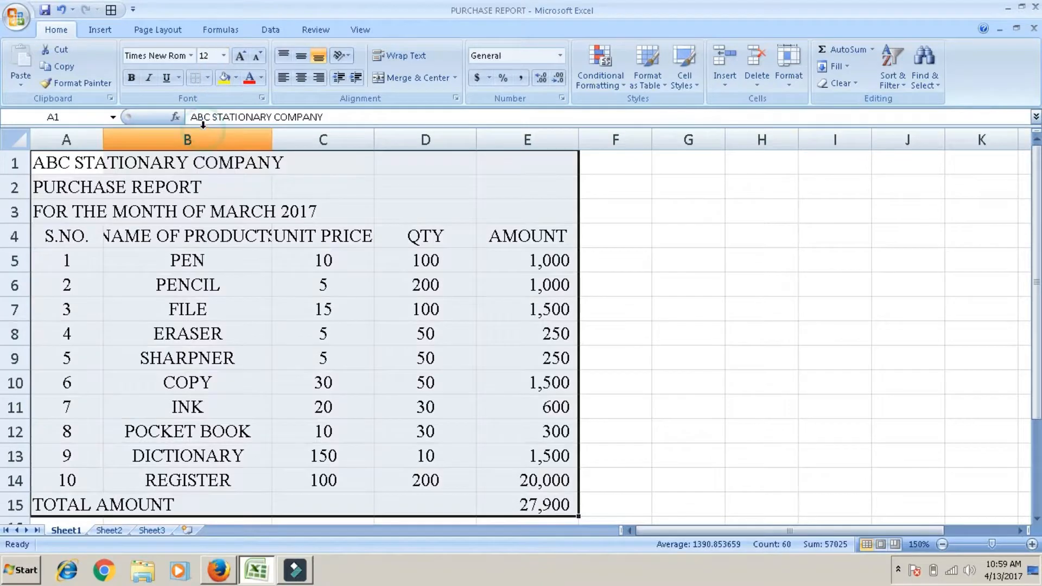
left_click(243, 57)
left_click(242, 57)
left_click(242, 57)
left_click(243, 57)
left_click(243, 57)
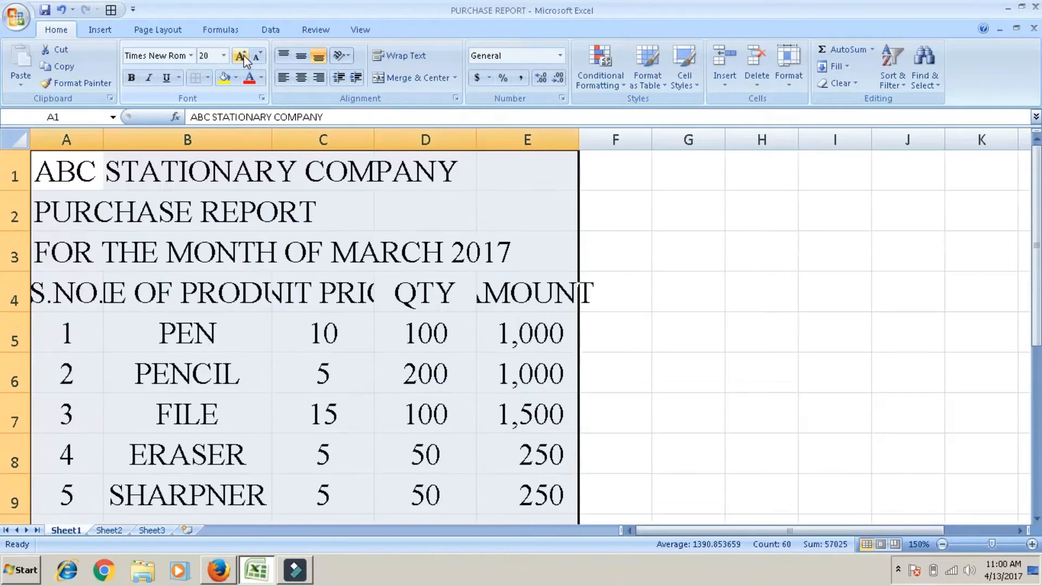
left_click(243, 57)
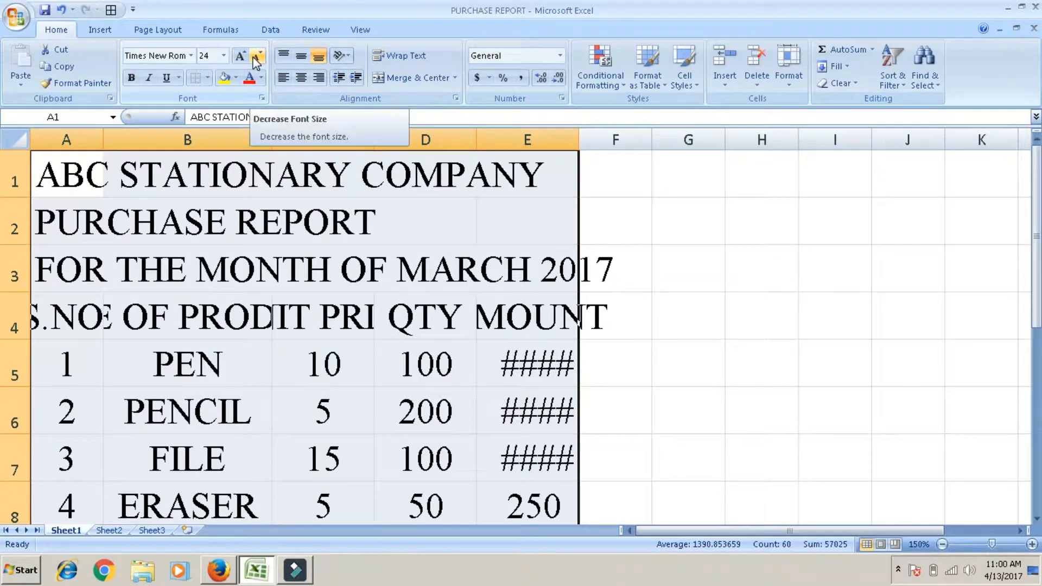
Step: Reduce the font size of the report range A1:E15 to 14
left_click(255, 56)
left_click(255, 57)
left_click(255, 57)
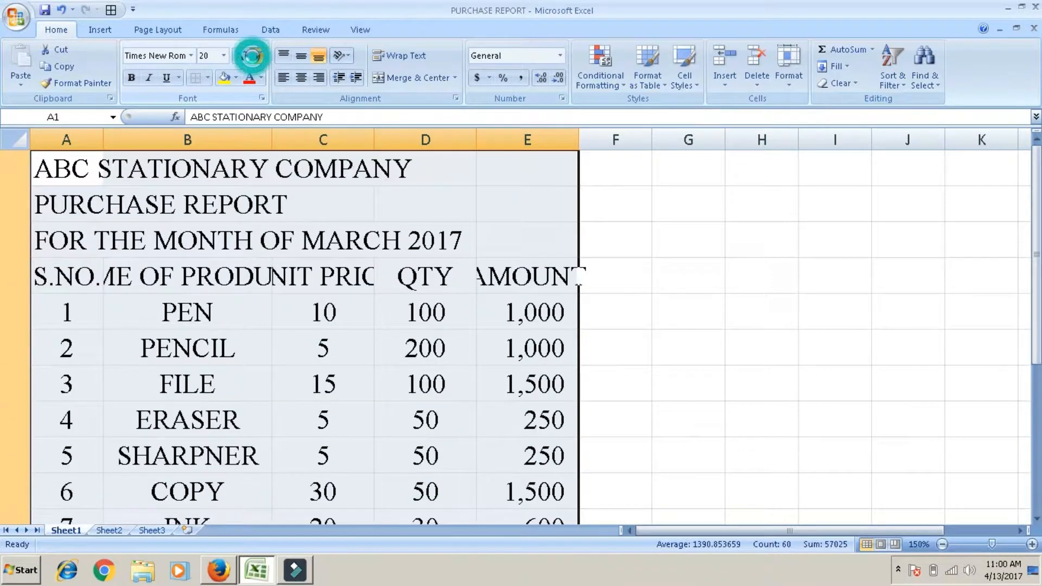
left_click(255, 56)
left_click(255, 57)
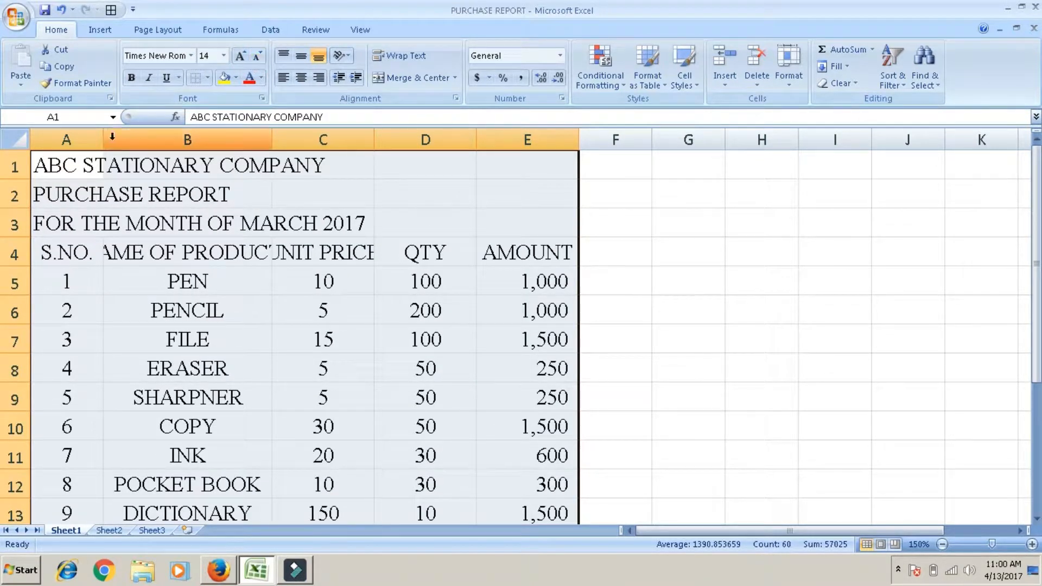
Step: Make the three title lines in A1:A3 bold and italic, with a double underline
left_click(93, 156)
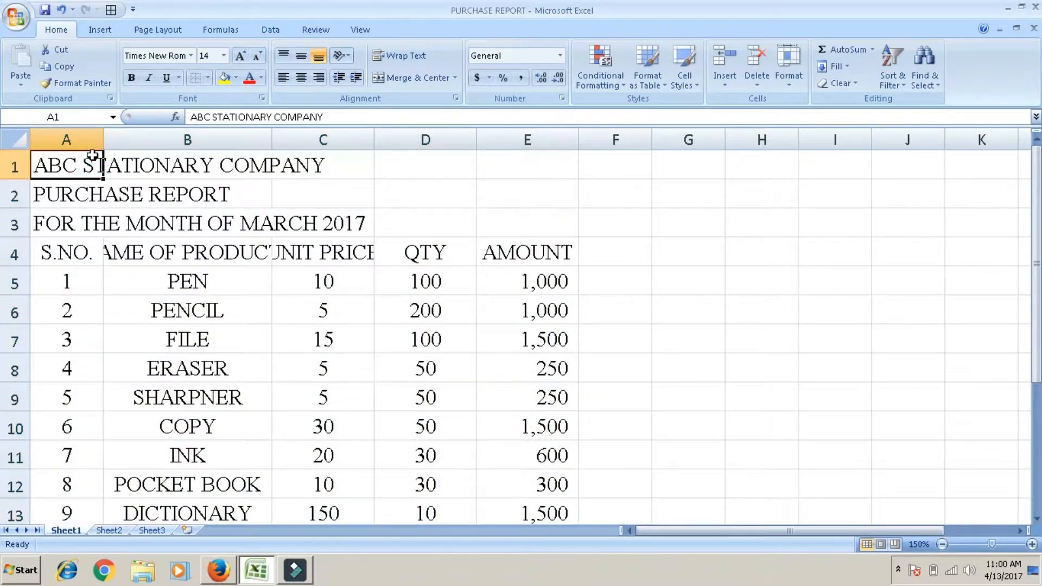
left_click_drag(92, 155, 93, 224)
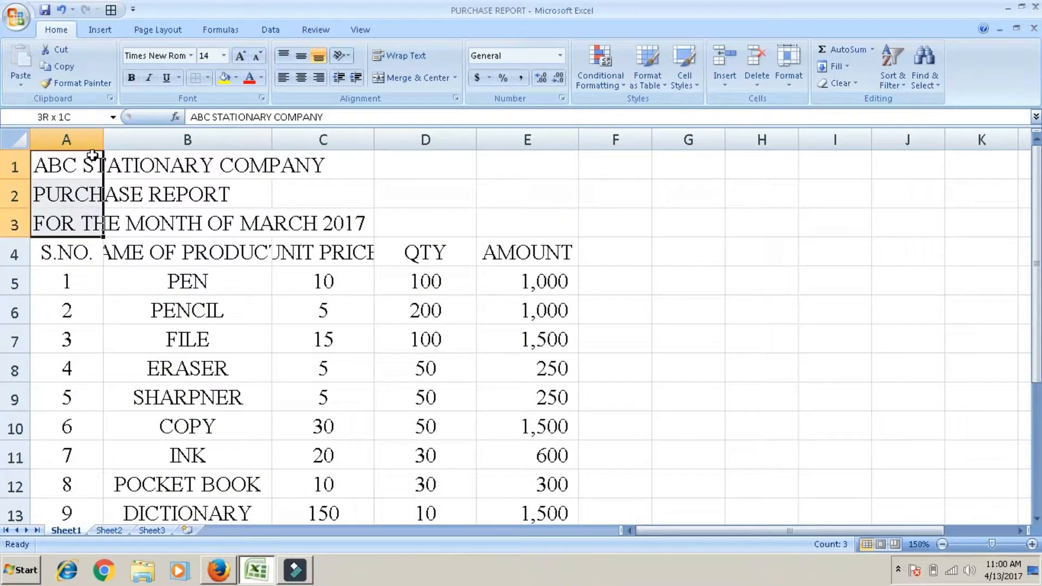
left_click(132, 78)
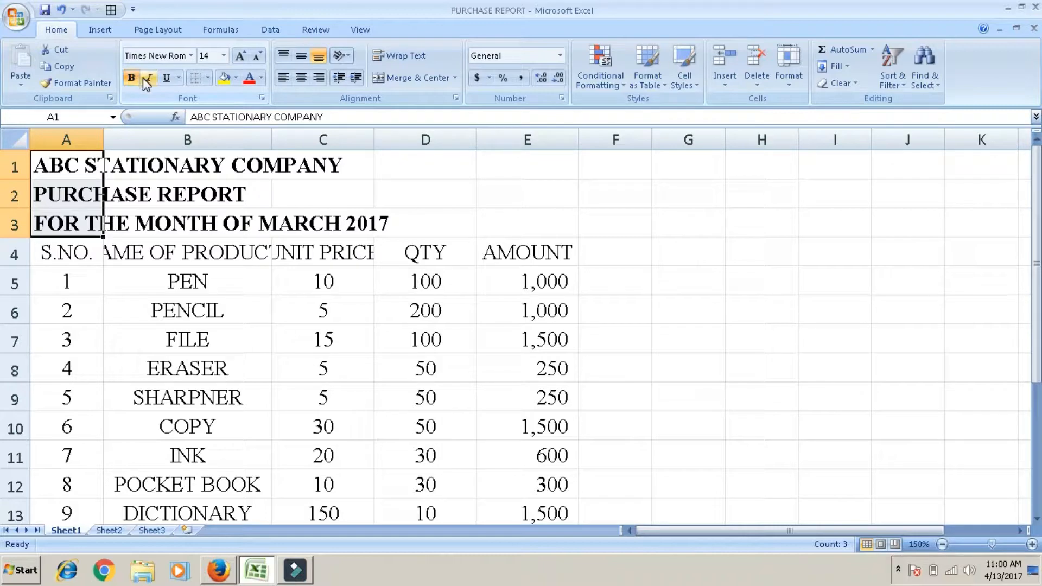
left_click(149, 79)
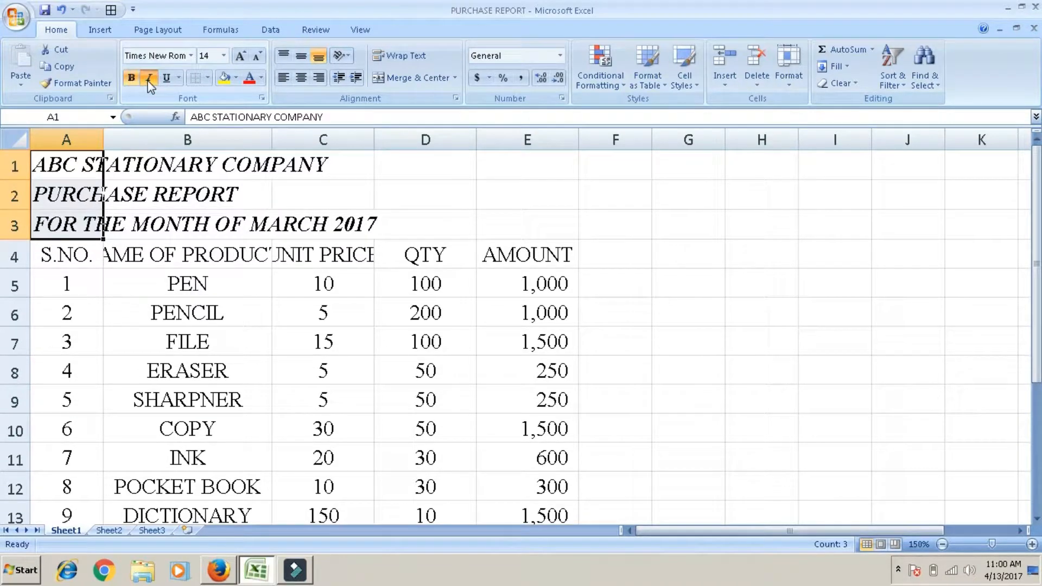
left_click(167, 78)
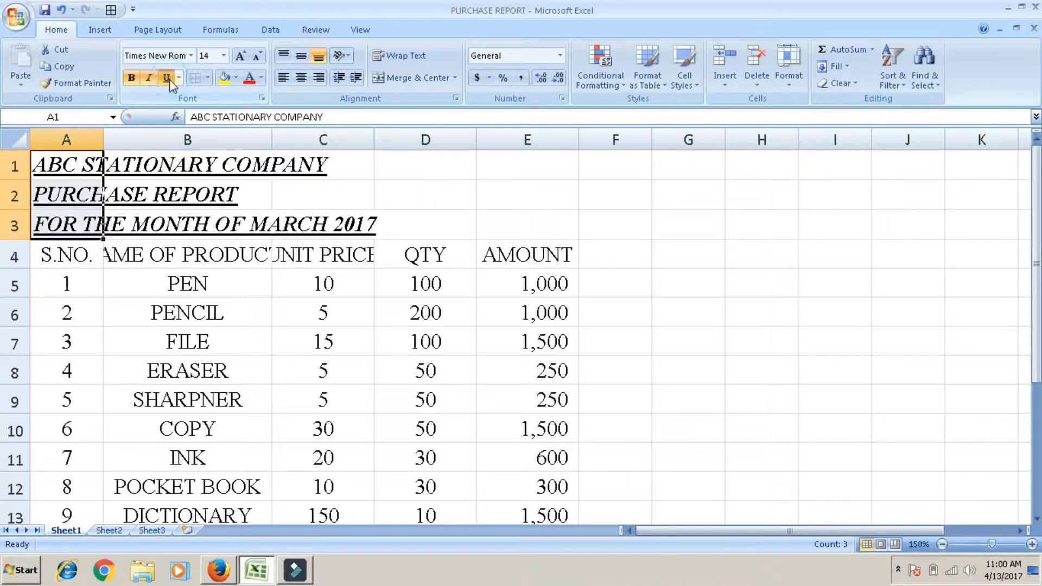
left_click(179, 78)
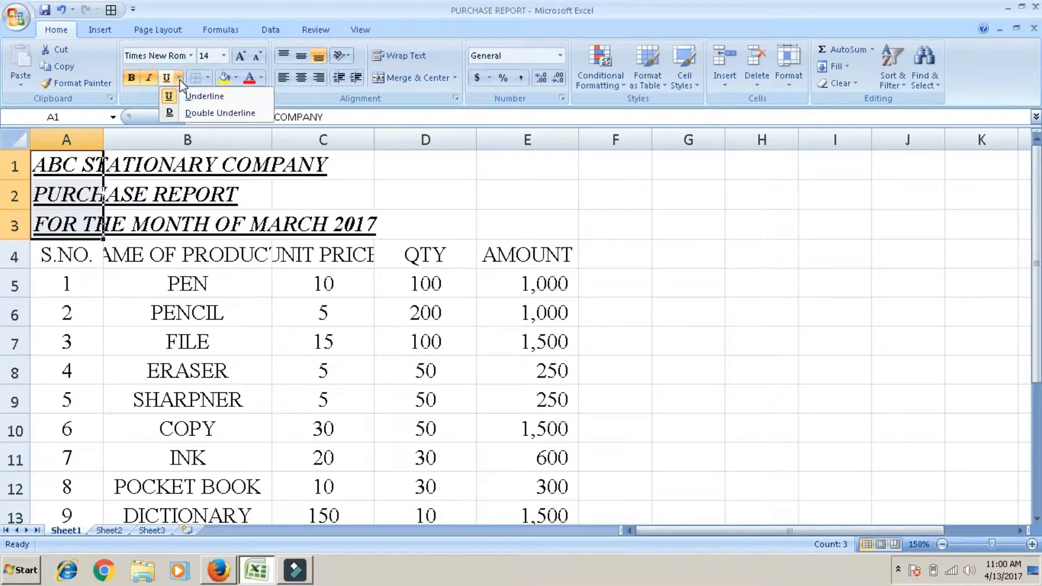
left_click(186, 112)
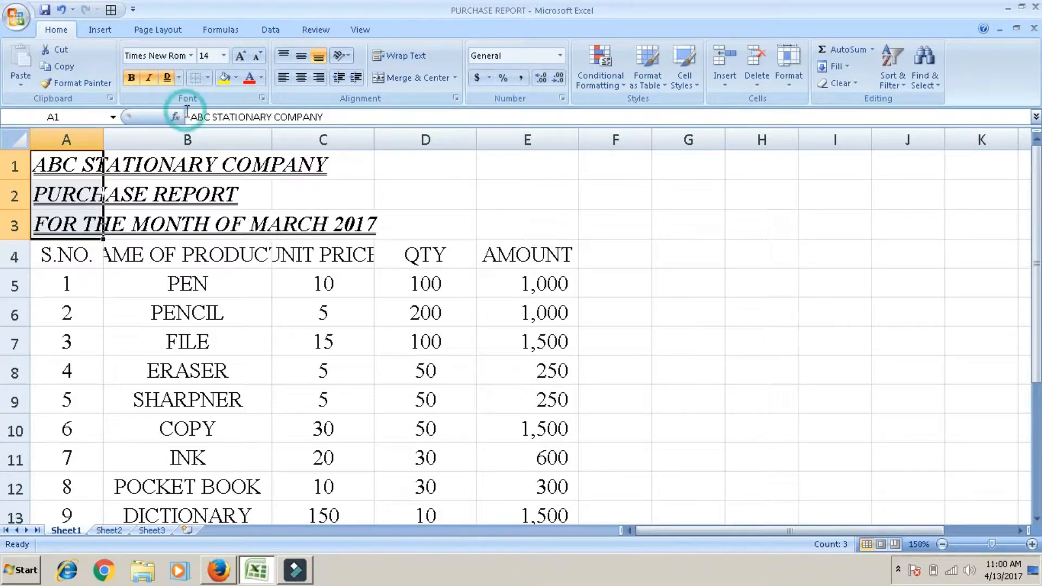
Step: Remove the double underline, italic and bold formatting from the title lines in A1:A3
left_click(170, 83)
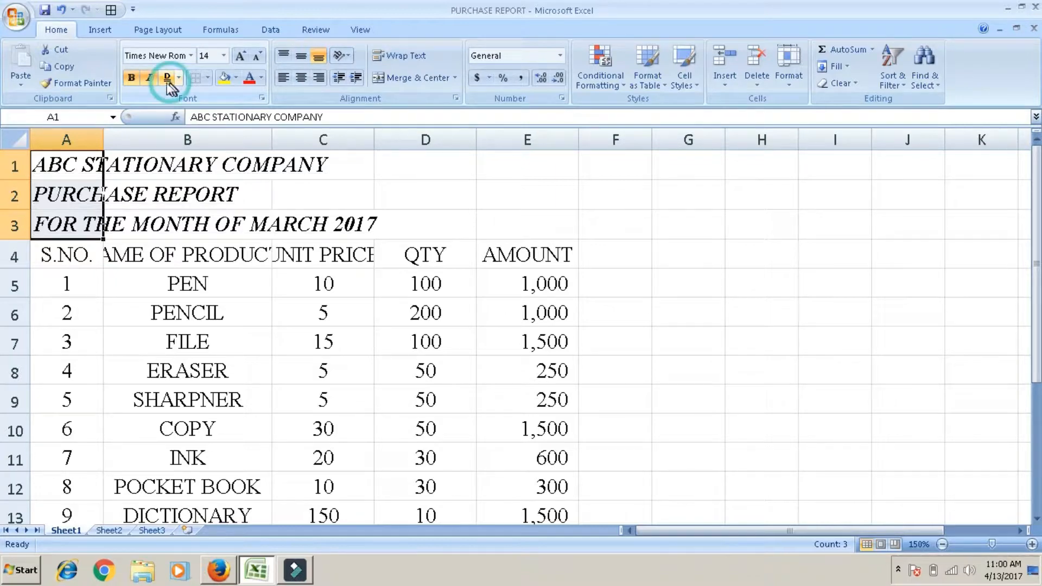
left_click(148, 77)
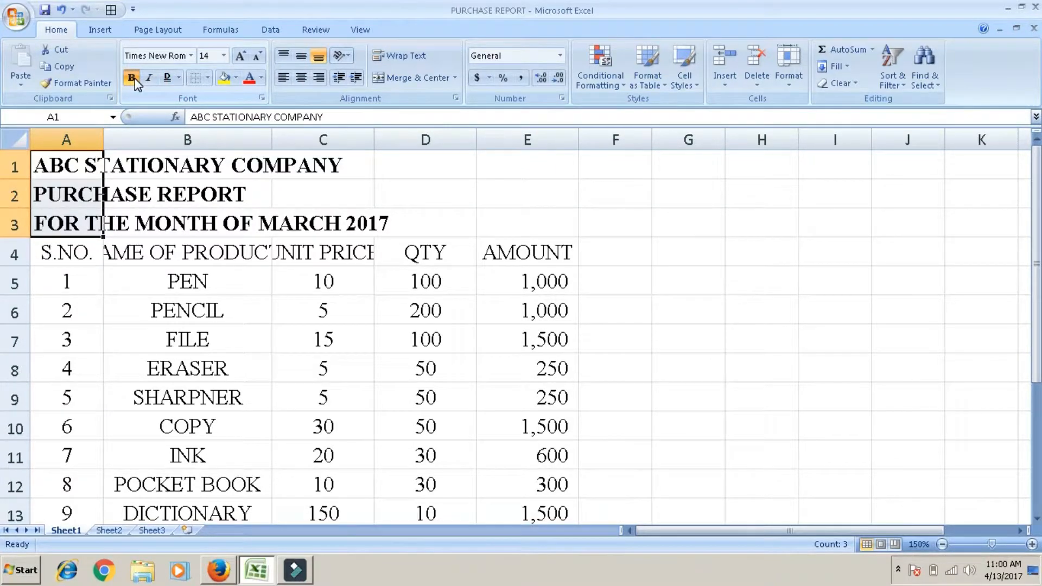
left_click(134, 78)
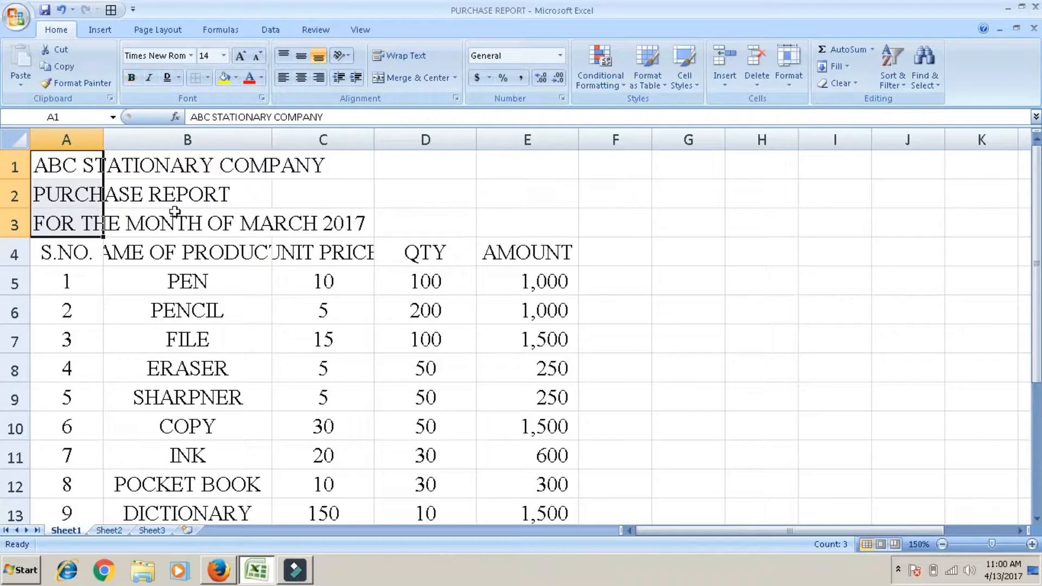
Step: Apply All Borders to the purchase table A4:E15
left_click(84, 248)
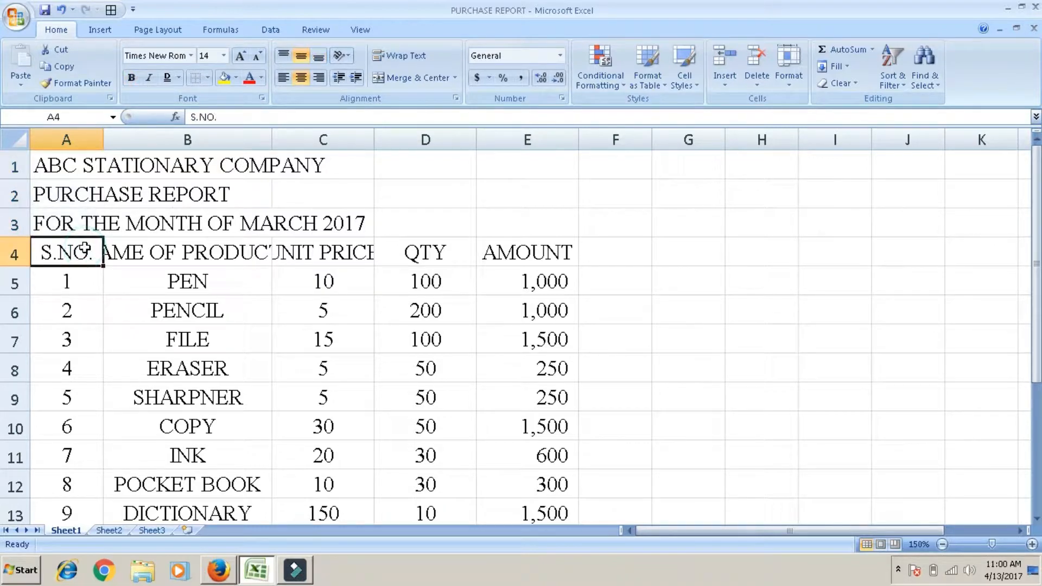
key("shift+Right")
key("shift+Right")
key("shift+Right")
key("shift+Right")
key("shift+Down")
key("shift+Down")
key("shift+Down")
key("shift+Down")
key("shift+Down")
key("shift+Down")
key("shift+Down")
key("shift+Down")
key("shift+Down")
key("shift+Down")
key("shift+Down")
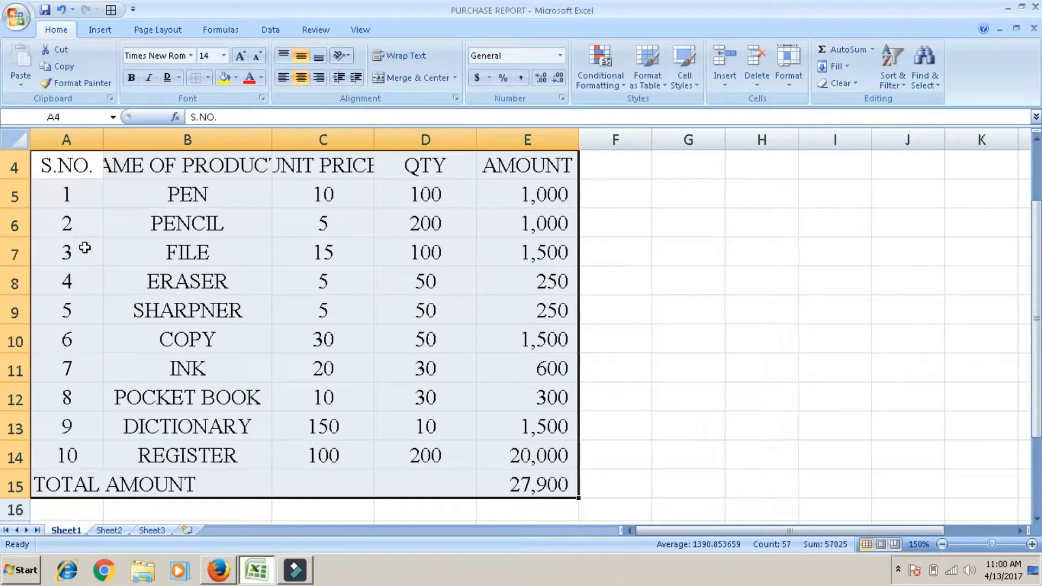
left_click(207, 78)
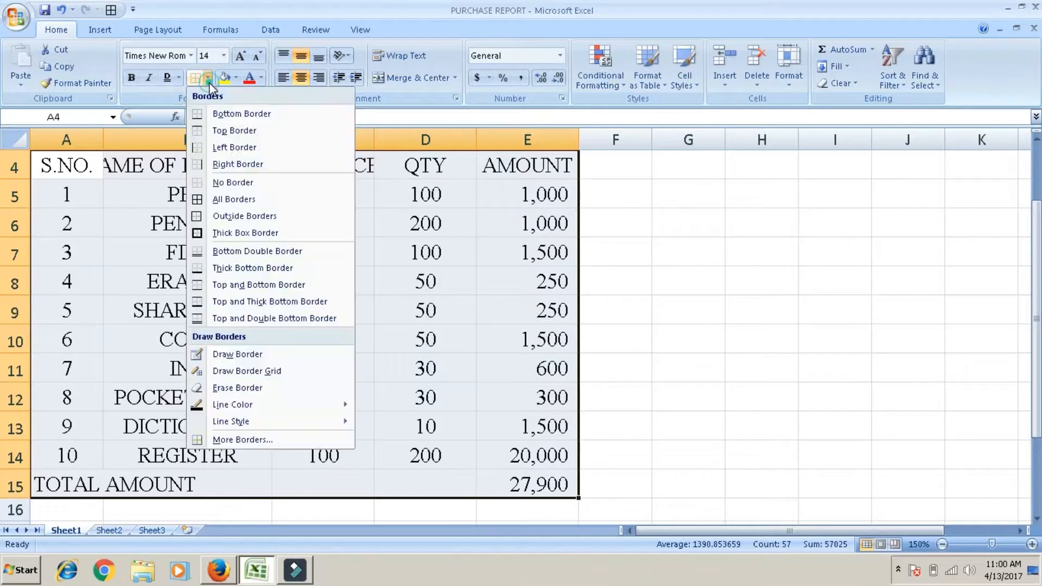
left_click(221, 198)
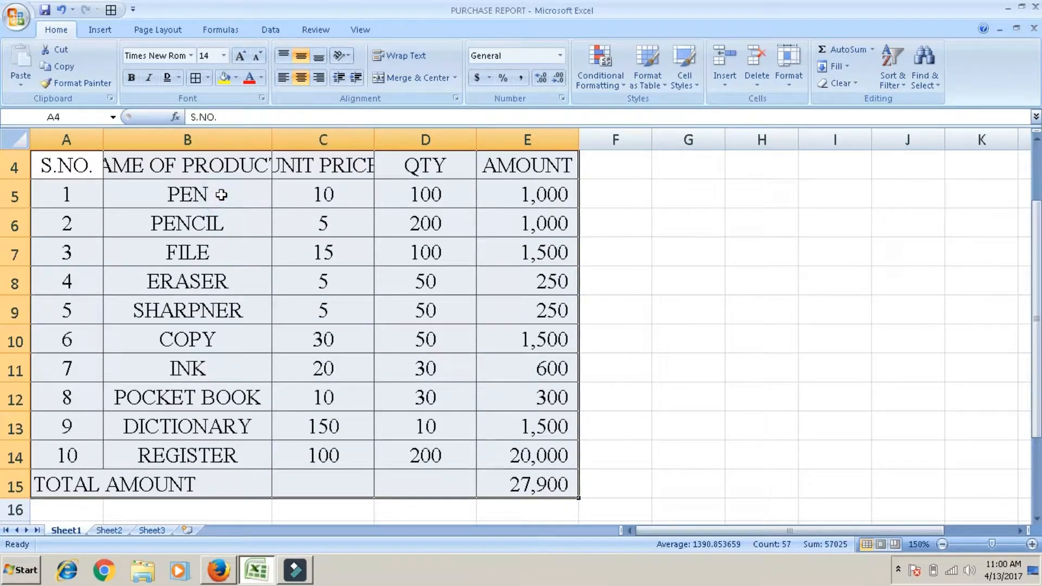
Step: Inspect the borders around the table's header row and first product rows
left_click(255, 220)
key("Up")
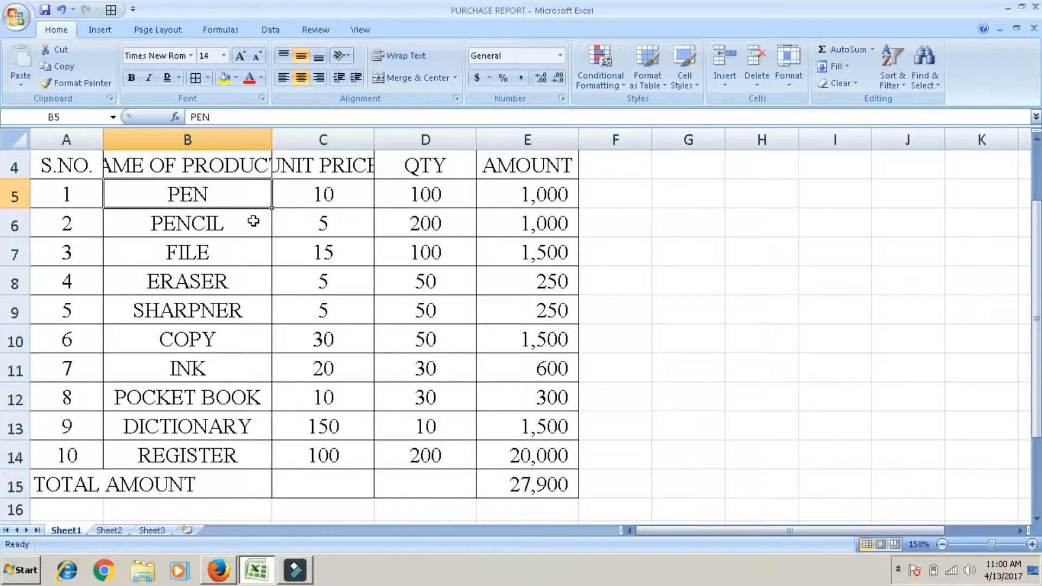
key("Up")
key("Up")
key("Up")
key("Up")
key("Down")
key("Down")
key("Down")
key("Down")
key("Down")
key("Up")
key("Up")
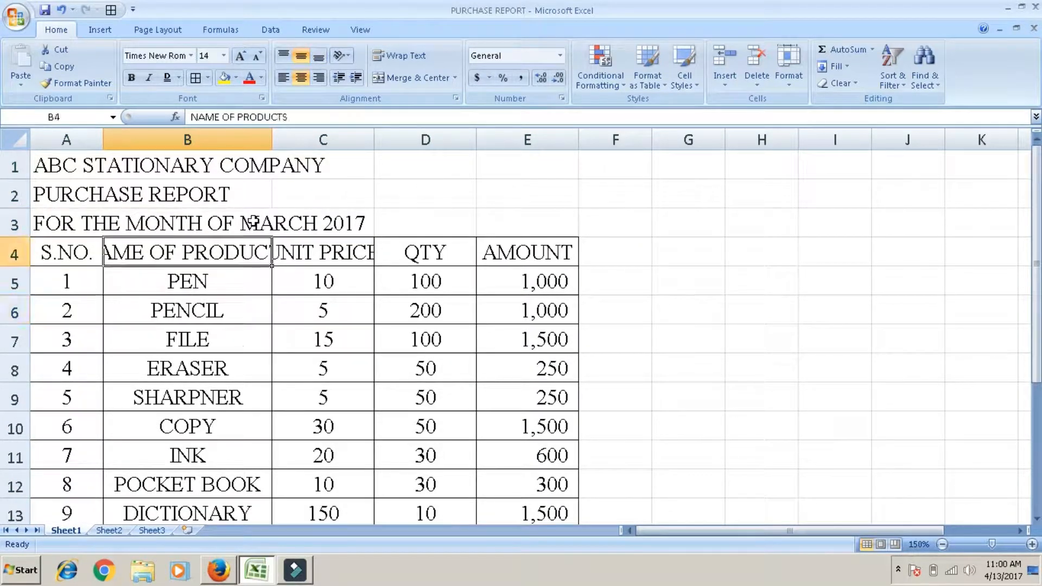
Step: Clear the borders of the table A4:E15 with No Border and outline it with Outside Borders
key("Left")
key("shift+Right")
key("shift+Right")
key("shift+Right")
key("shift+Right")
key("shift+Down")
key("shift+Down")
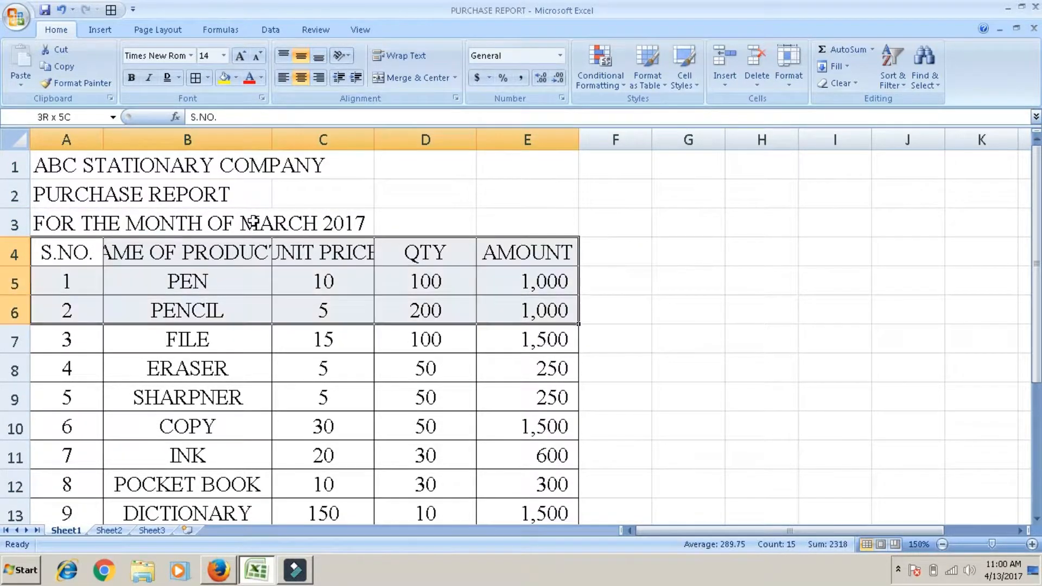
key("shift+Down")
key("shift+Down")
key("shift+Down")
key("shift+Down")
key("shift+Down")
key("shift+Down")
key("shift+Down")
key("shift+Down")
key("shift+Down")
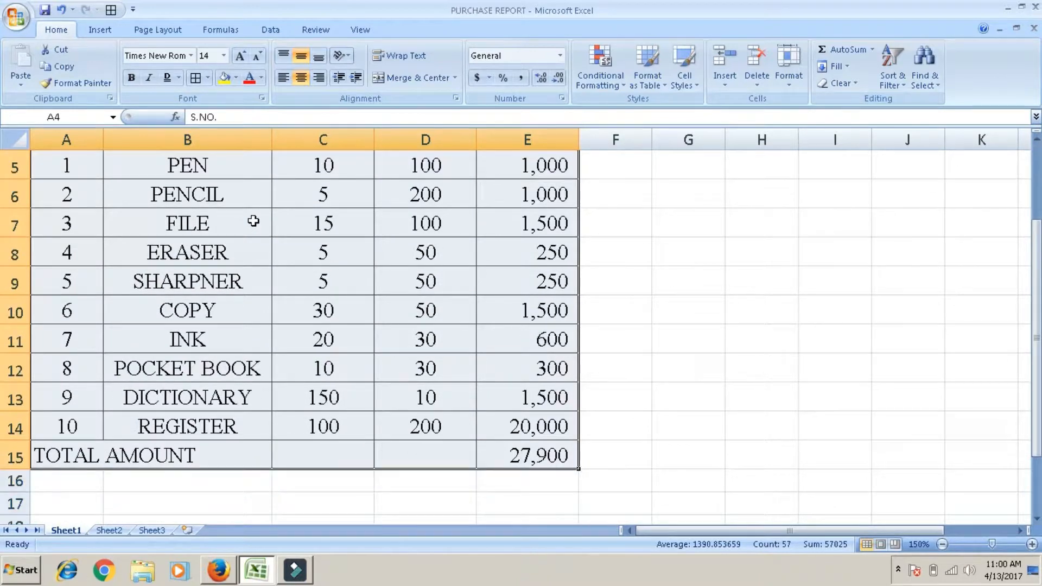
left_click(209, 79)
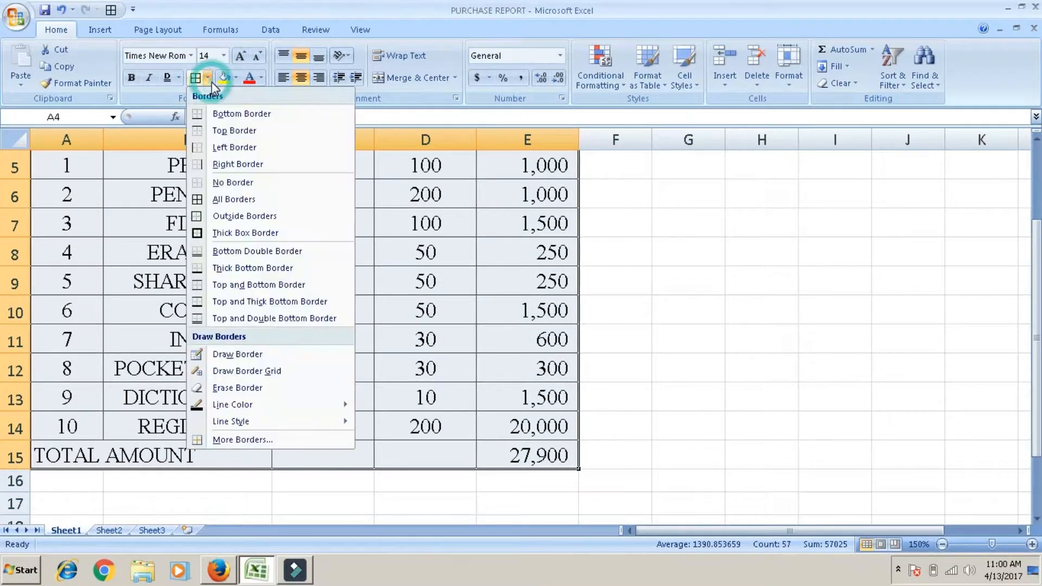
left_click(223, 198)
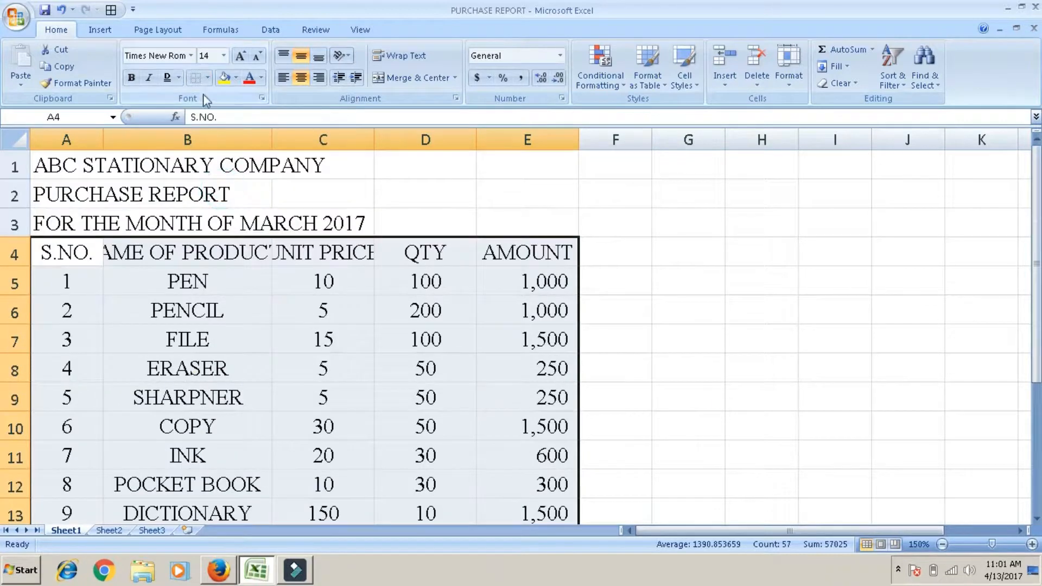
left_click(207, 78)
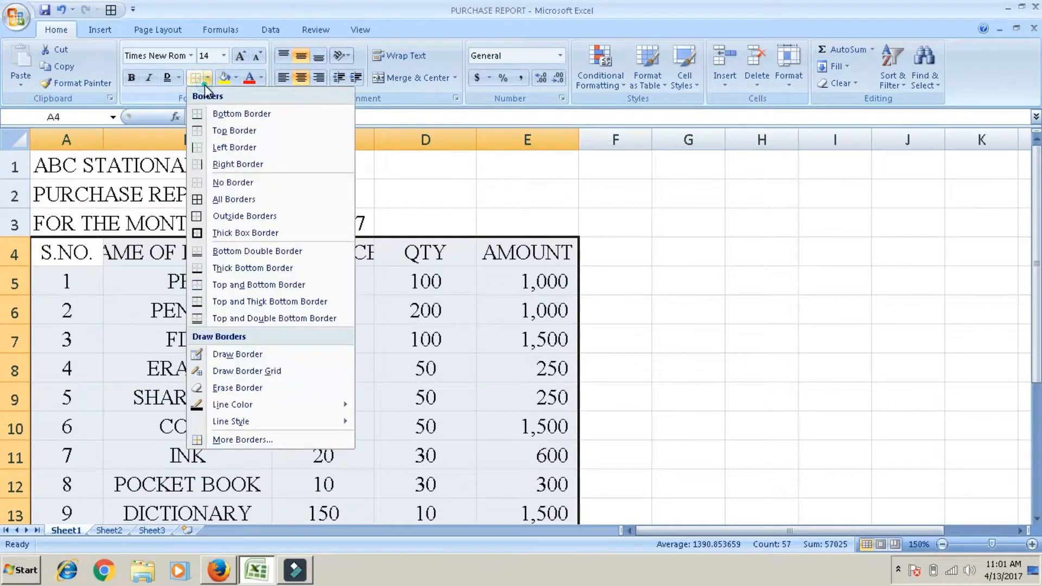
left_click(213, 215)
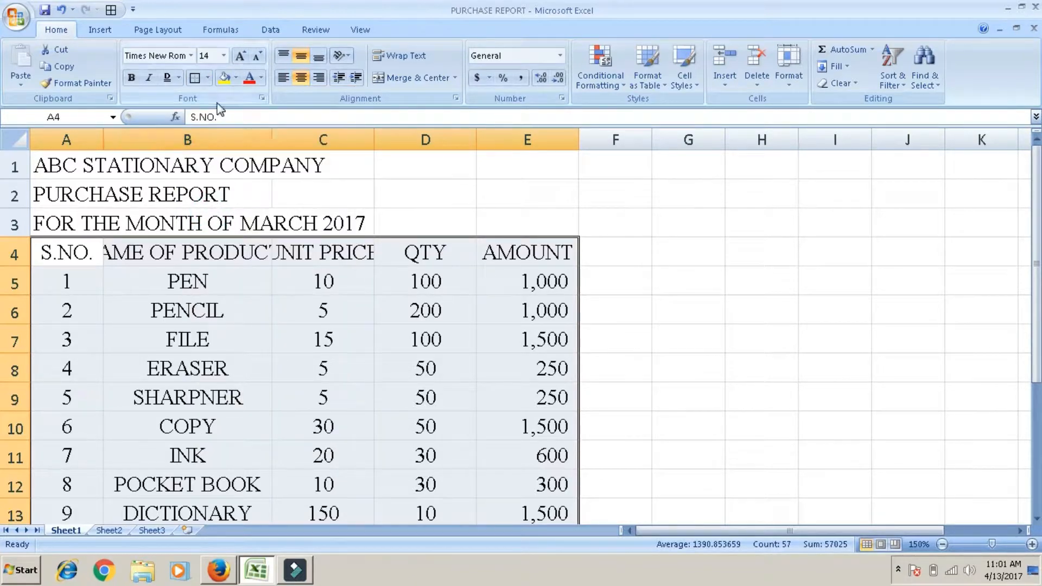
Step: Apply All Borders and a Thick Box Border to the table A4:E15
left_click(208, 79)
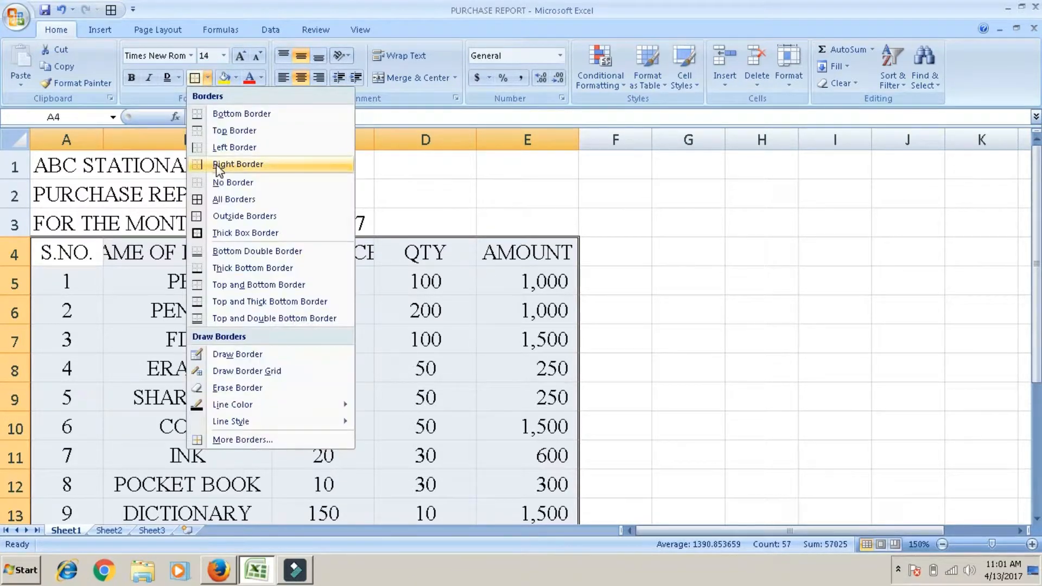
left_click(216, 199)
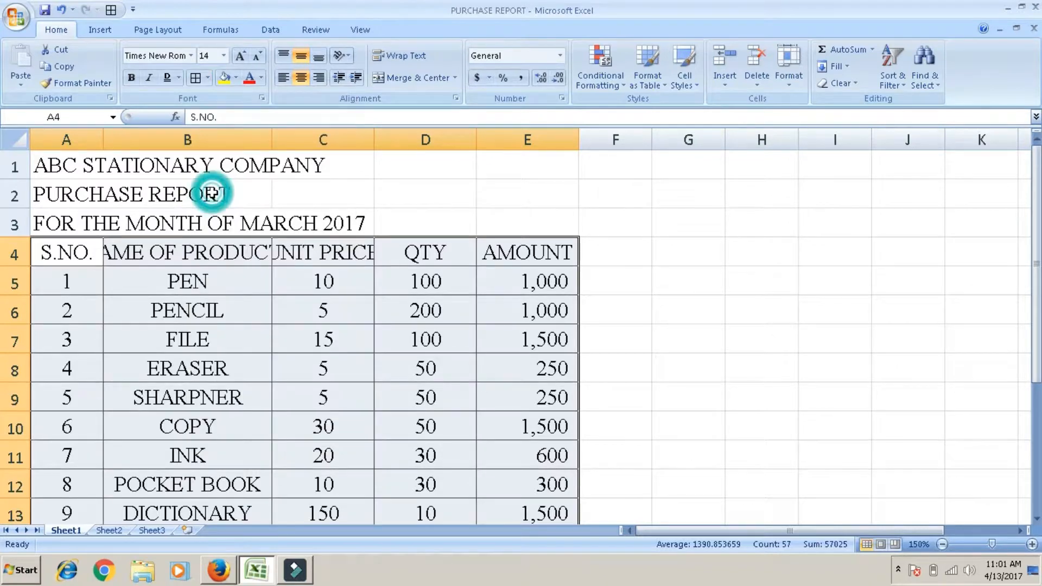
left_click(209, 79)
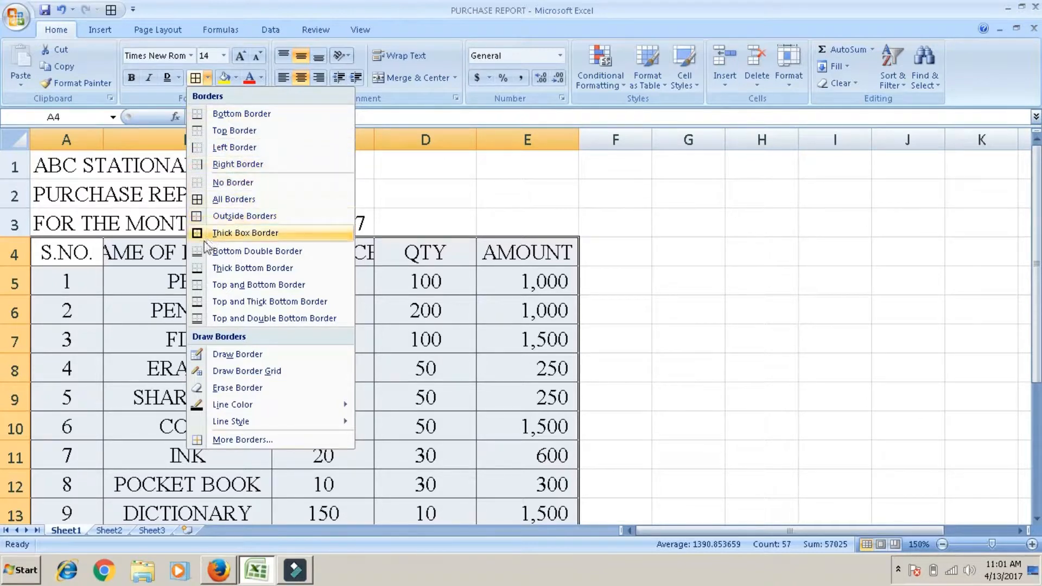
left_click(248, 234)
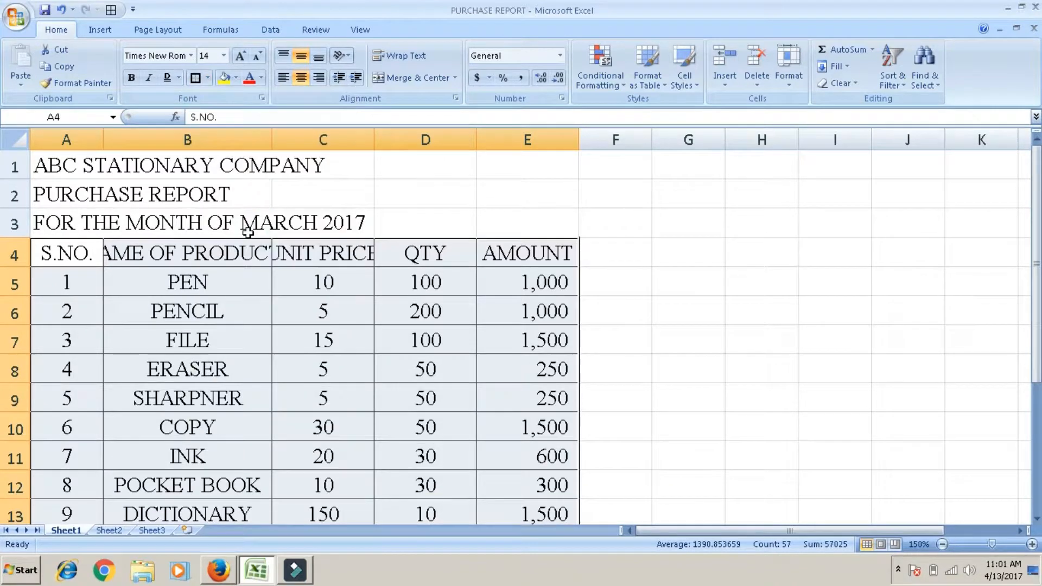
left_click(361, 167)
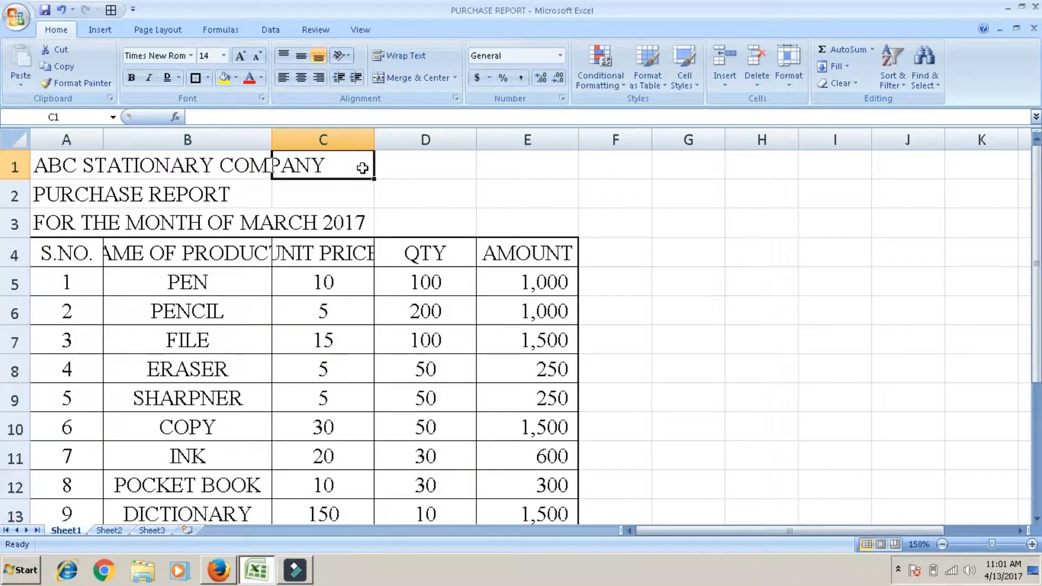
Step: Fill the FILE cell B7 with yellow
left_click(87, 166)
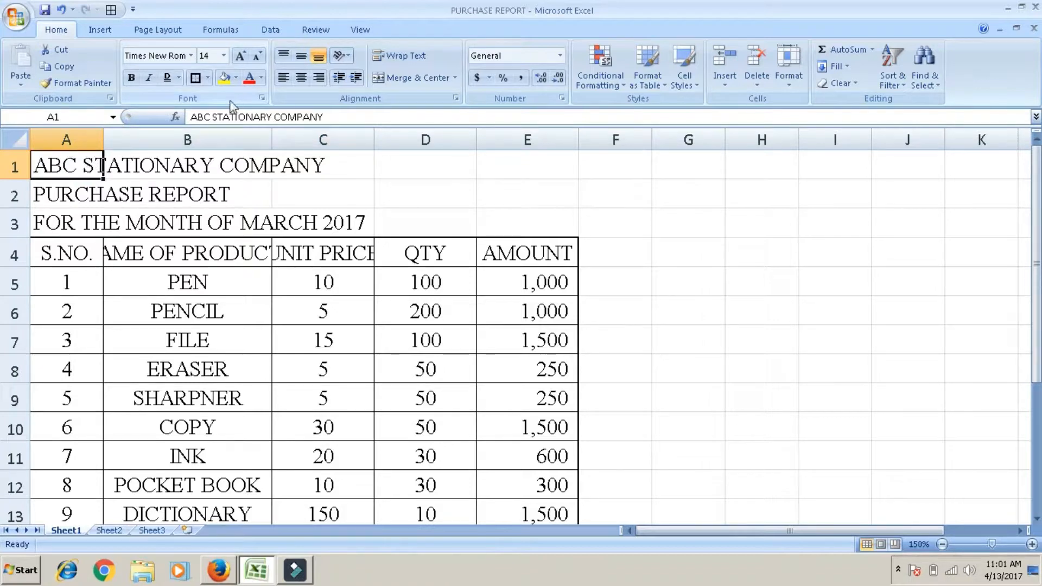
left_click(206, 340)
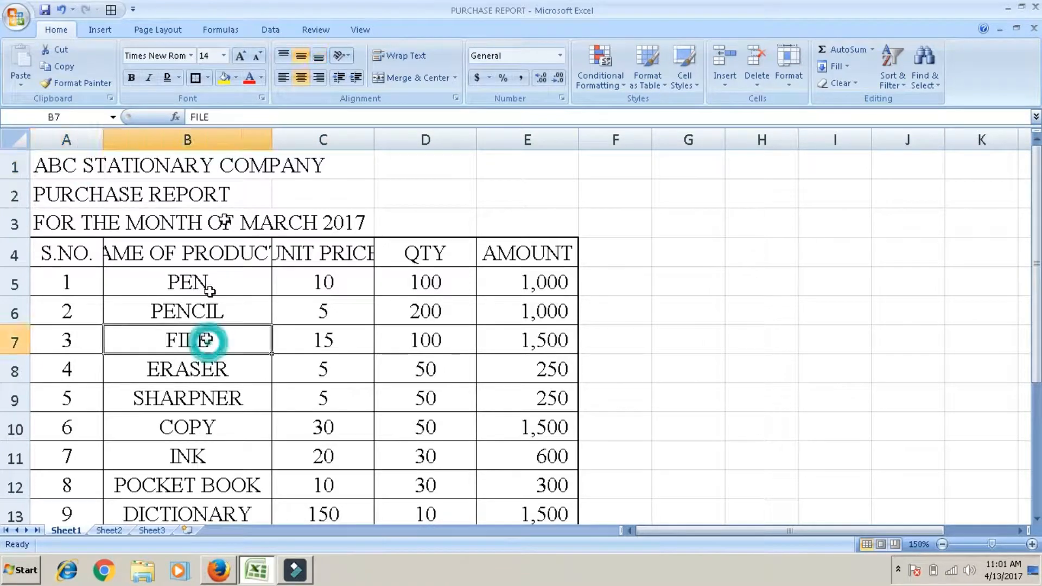
left_click(229, 80)
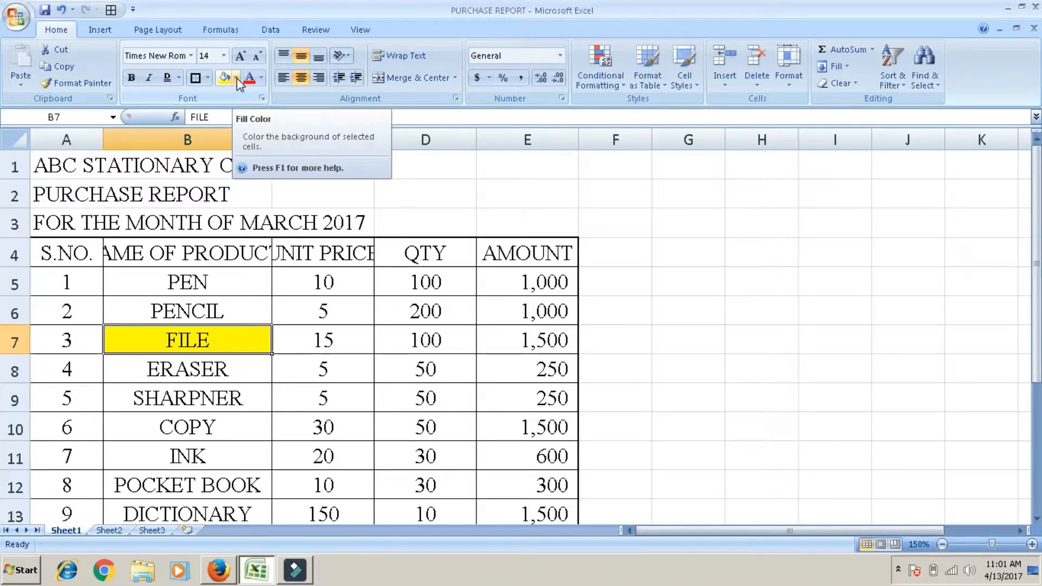
Step: Fill the SHARPNER cell B9 with a light blue theme color
left_click(178, 391)
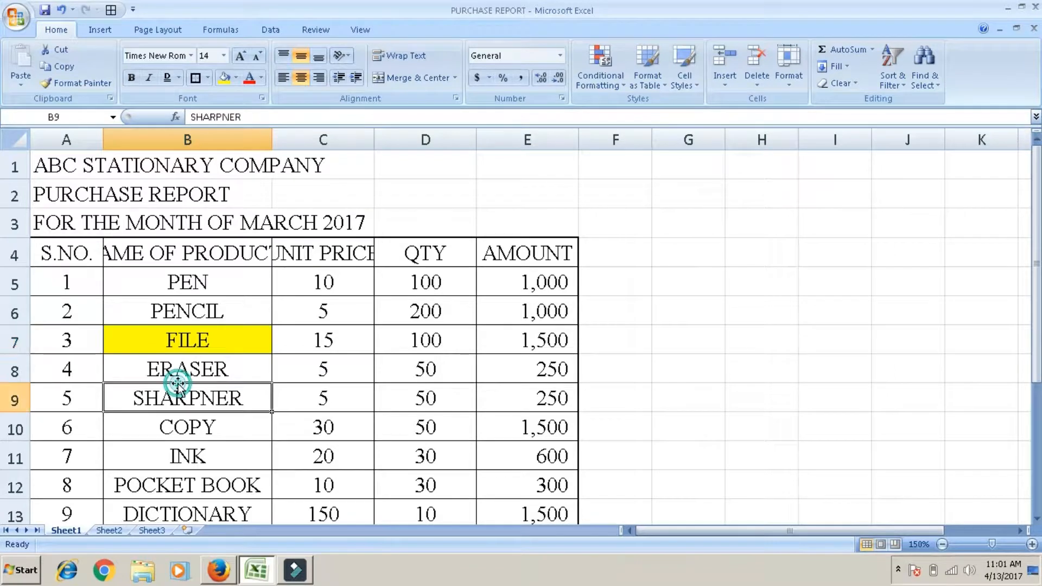
left_click(238, 78)
left_click(262, 139)
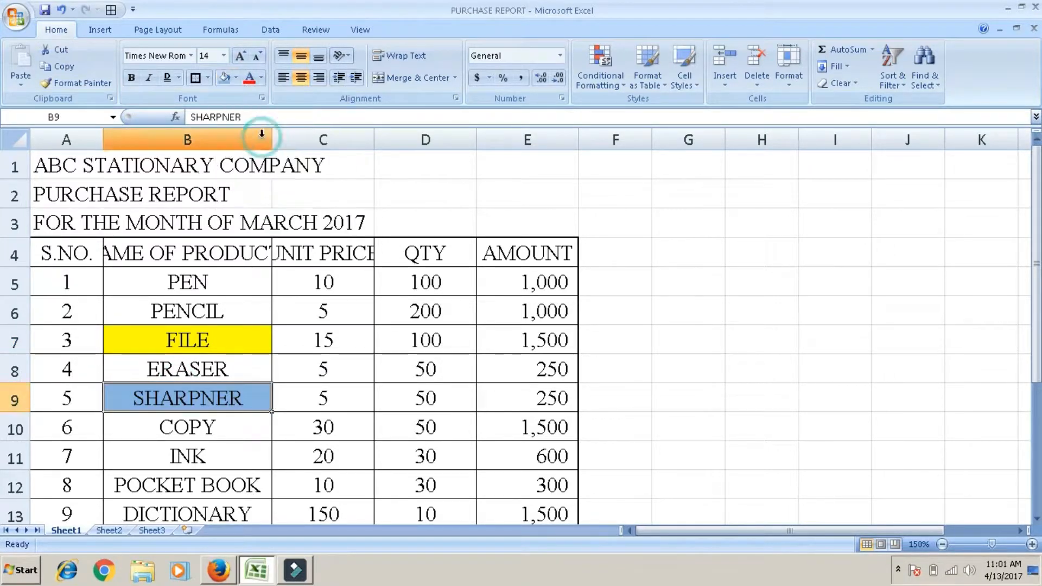
Step: Change the font color of the table range A4:E12 to standard red
left_click(65, 252)
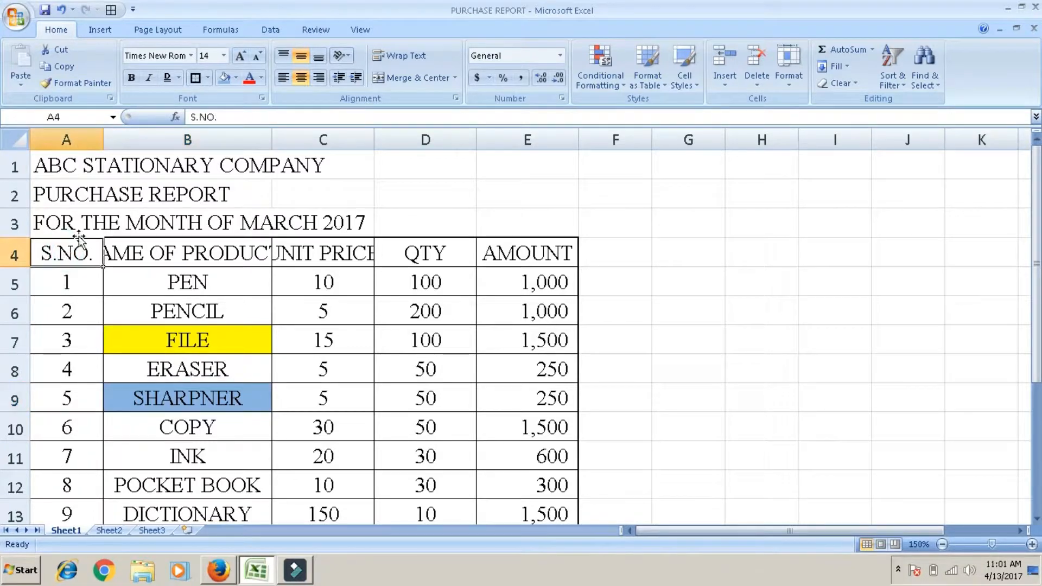
key("shift+Right")
key("shift+Right")
key("shift+Right")
key("shift+Right")
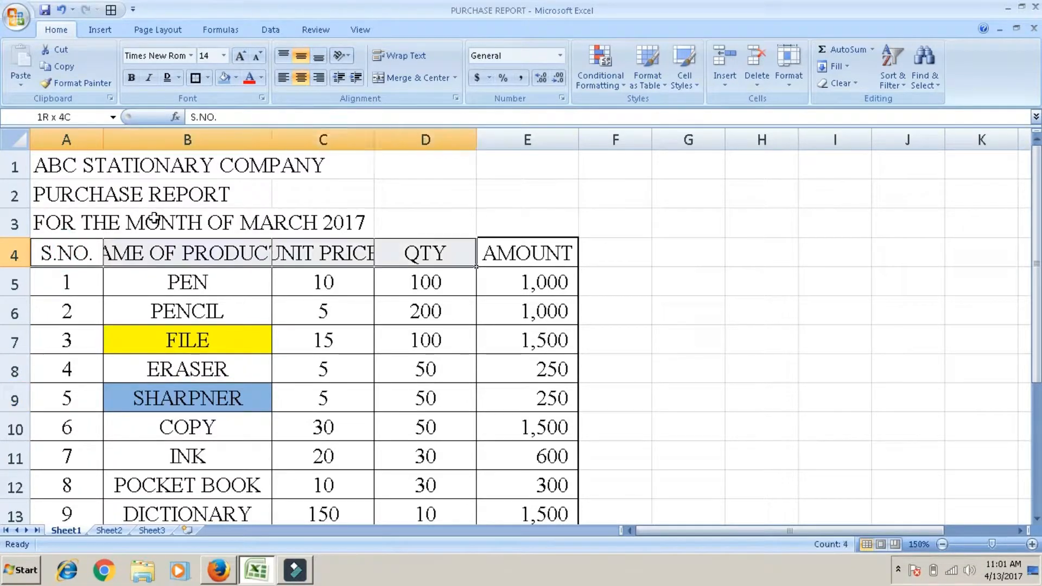
key("shift+Down")
key("shift+Down")
key("shift+Down")
key("shift+Down")
key("shift+Down")
key("shift+Down")
key("shift+Down")
key("shift+Down")
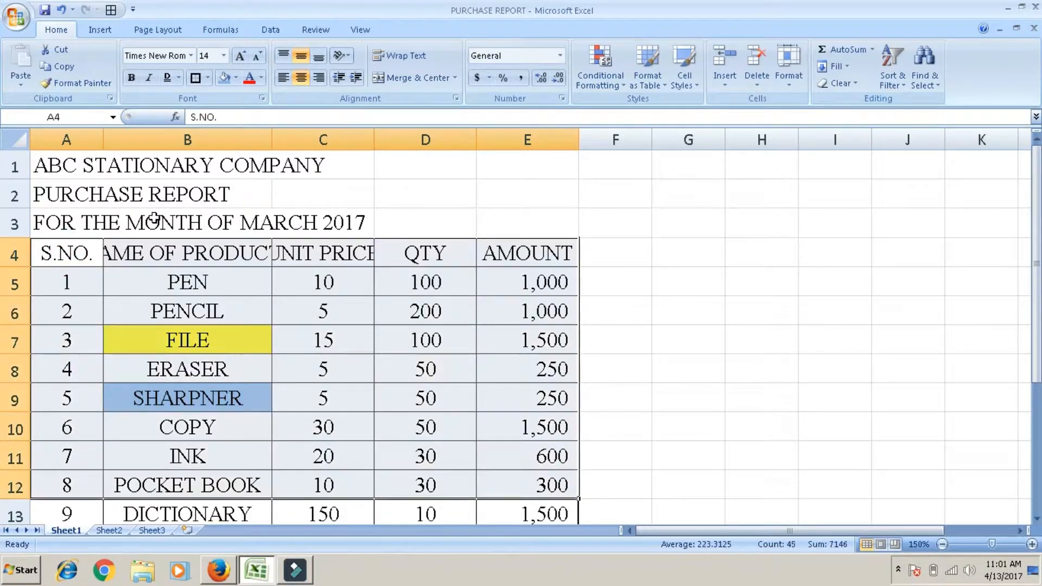
left_click(262, 78)
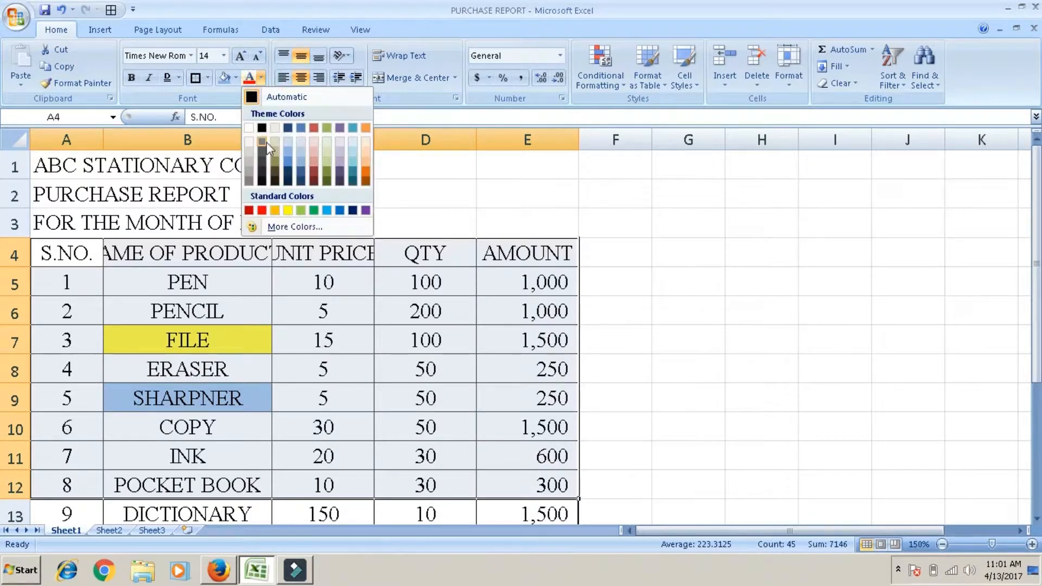
left_click(263, 209)
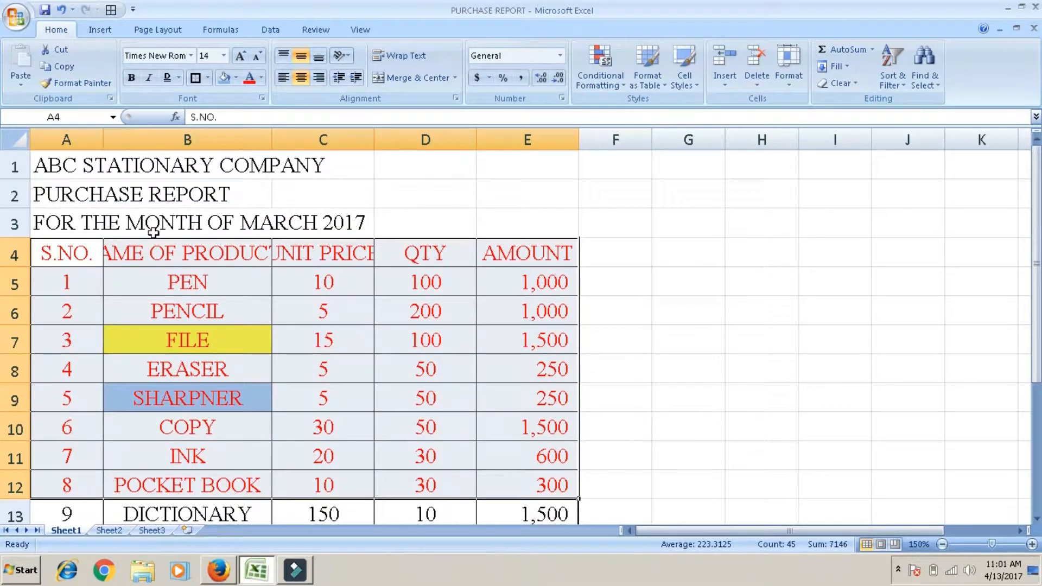
Step: Try left and center alignment on the range A4:E12 and finish with right alignment
left_click(282, 81)
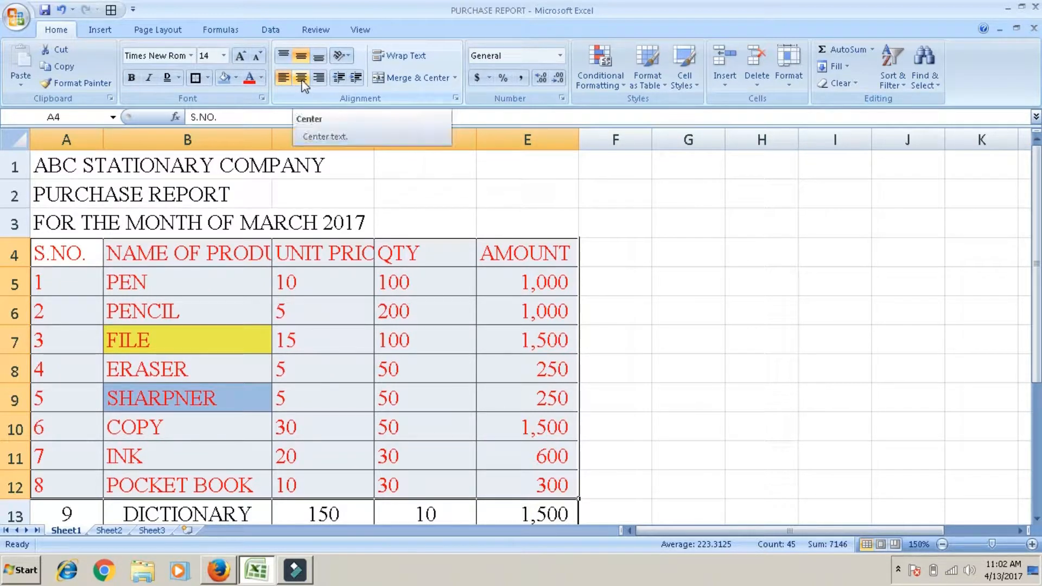
left_click(302, 80)
left_click(320, 79)
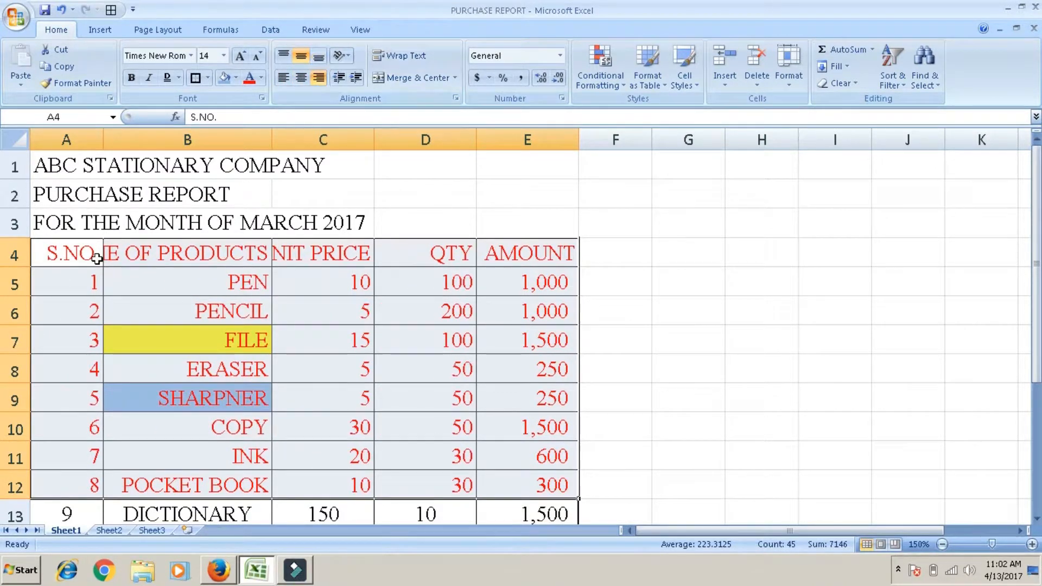
Step: Make header row 4 about twice as tall and try top, middle and bottom vertical alignment on it, ending with middle alignment
left_click(64, 275)
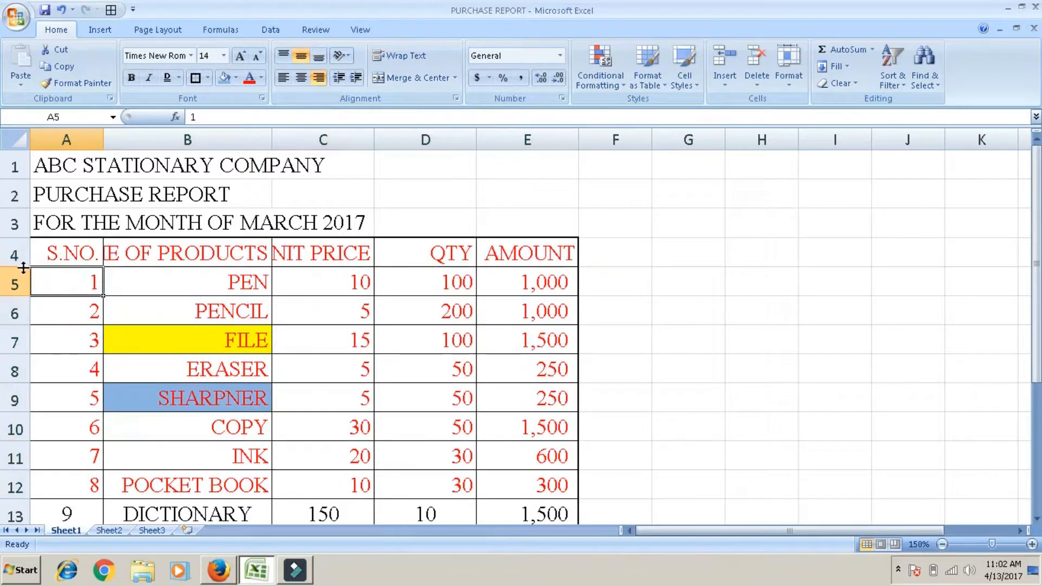
left_click_drag(23, 267, 21, 297)
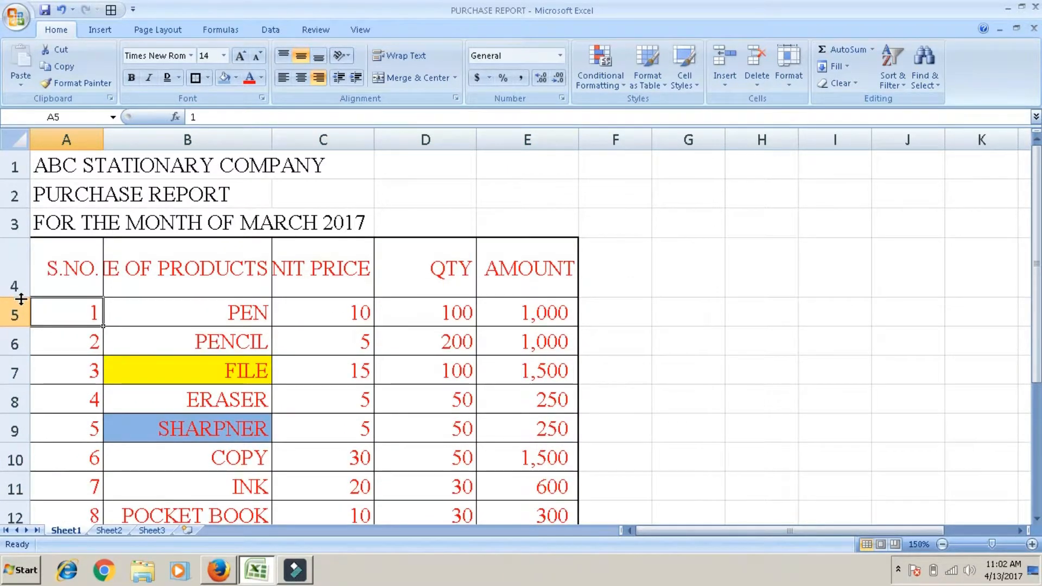
left_click(12, 282)
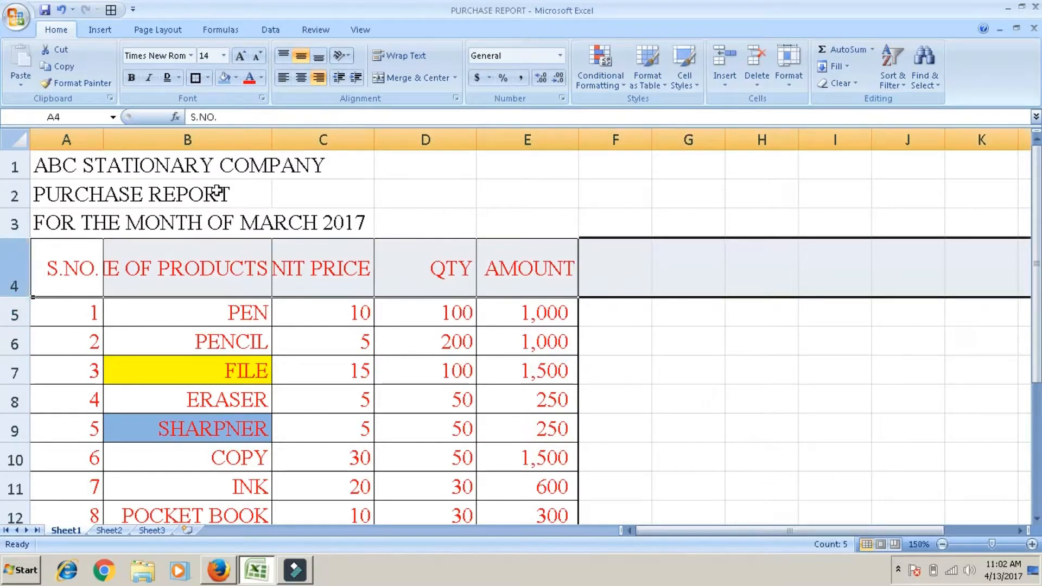
left_click(283, 55)
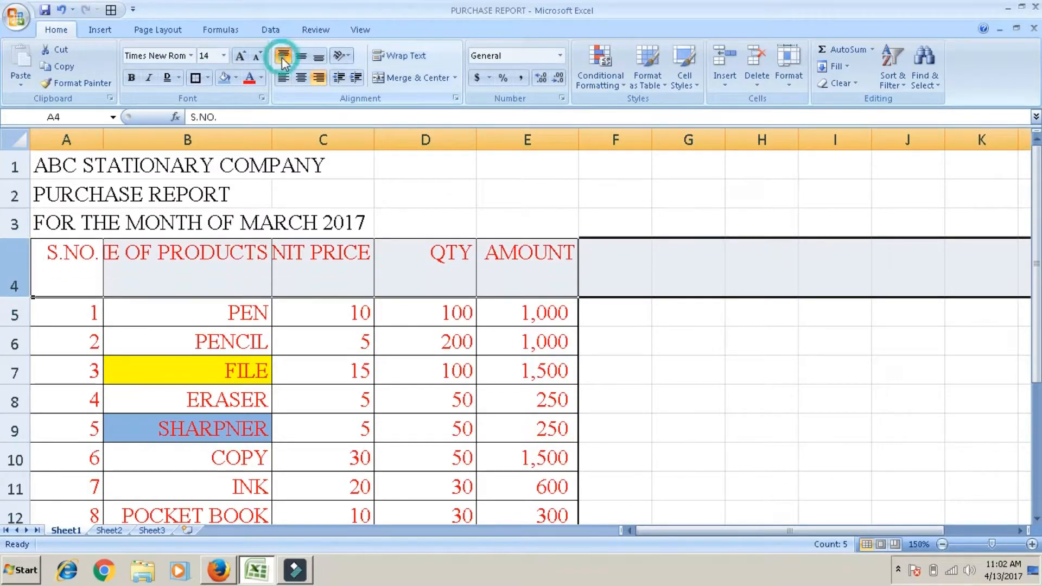
left_click(300, 56)
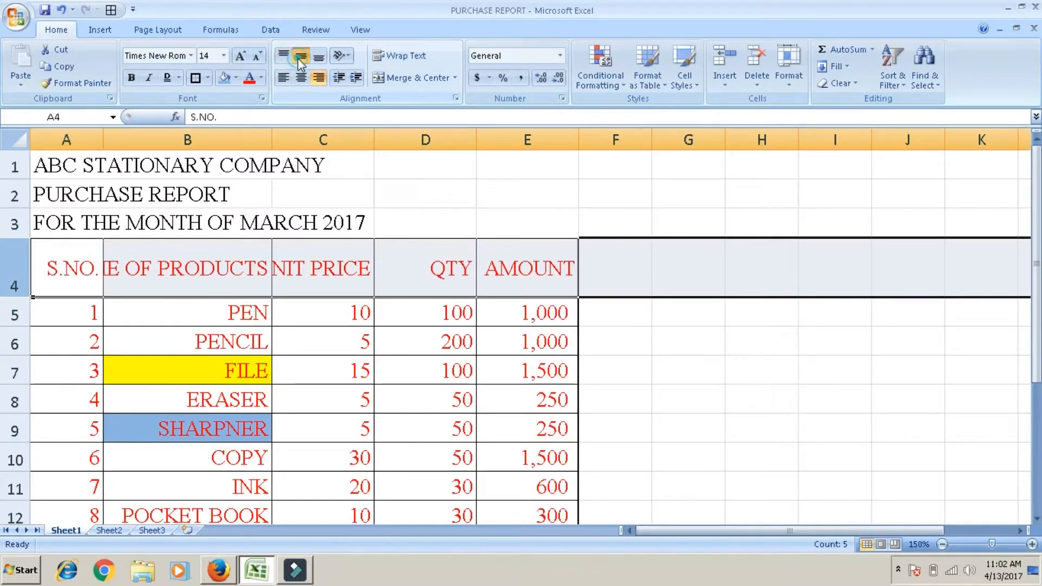
left_click(317, 58)
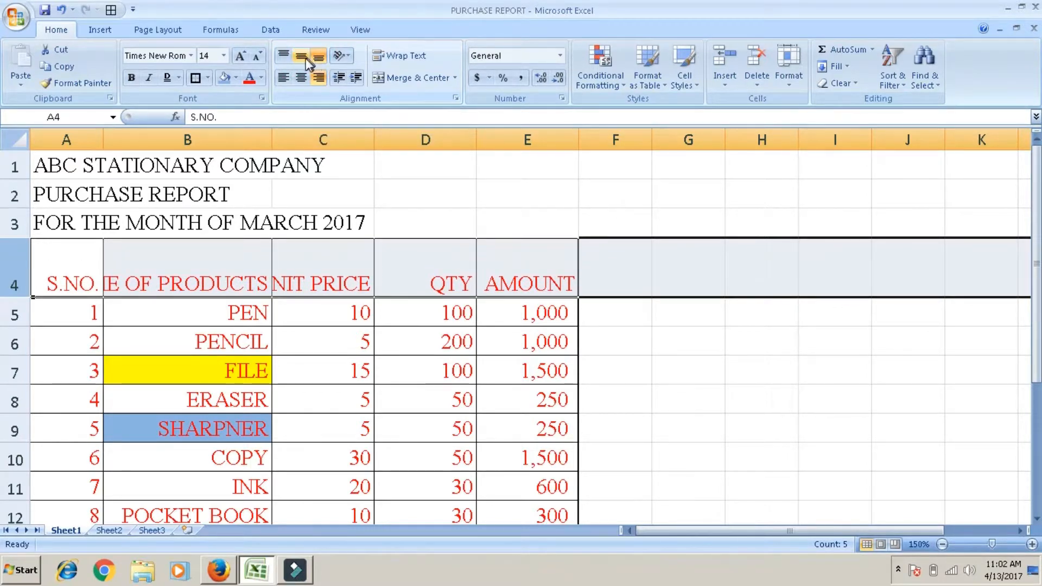
left_click(302, 58)
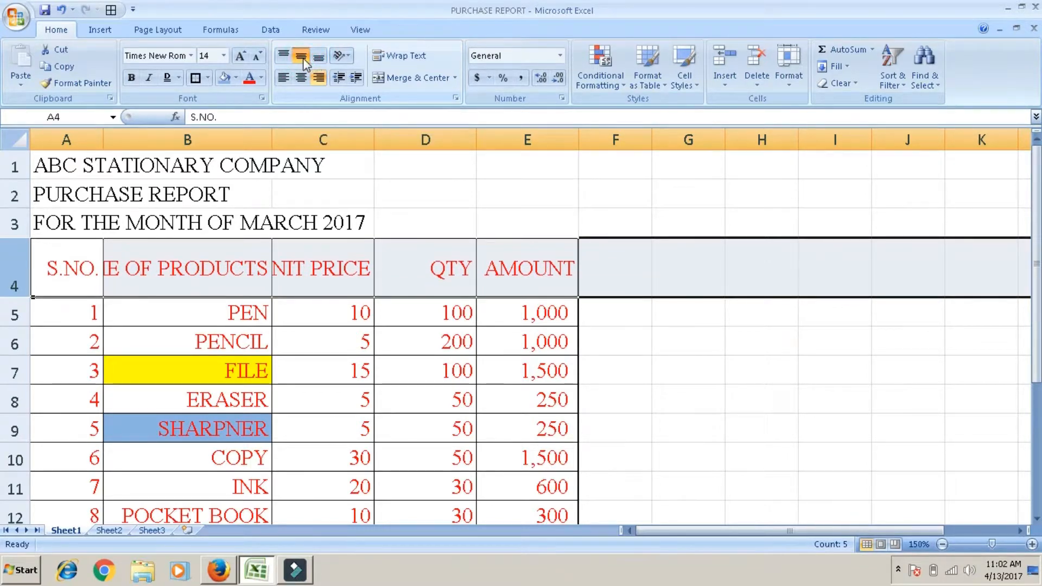
Step: Try the Angle Counterclockwise and Angle Clockwise text orientations on header row 4
left_click(349, 56)
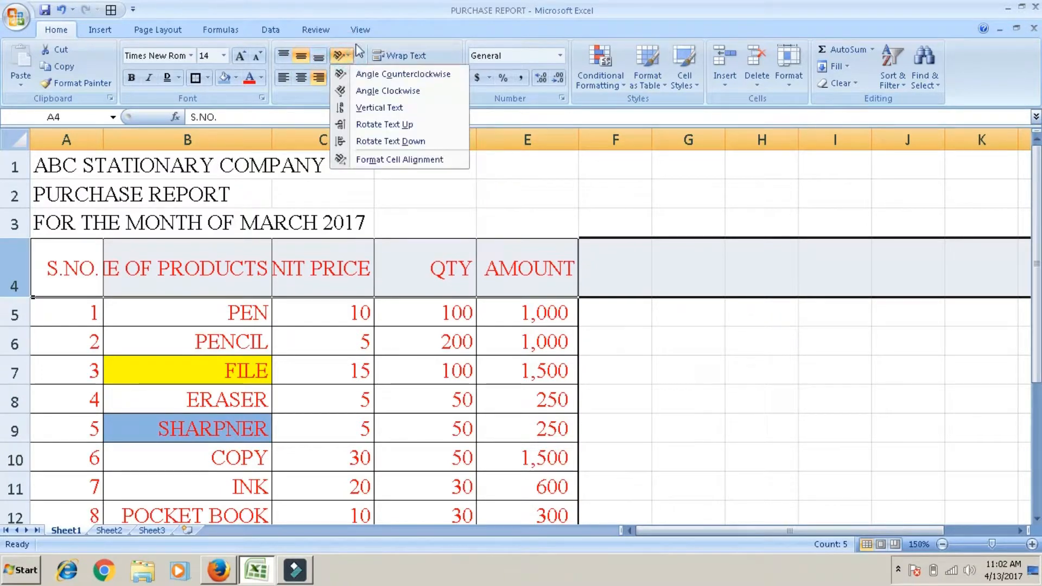
left_click(363, 41)
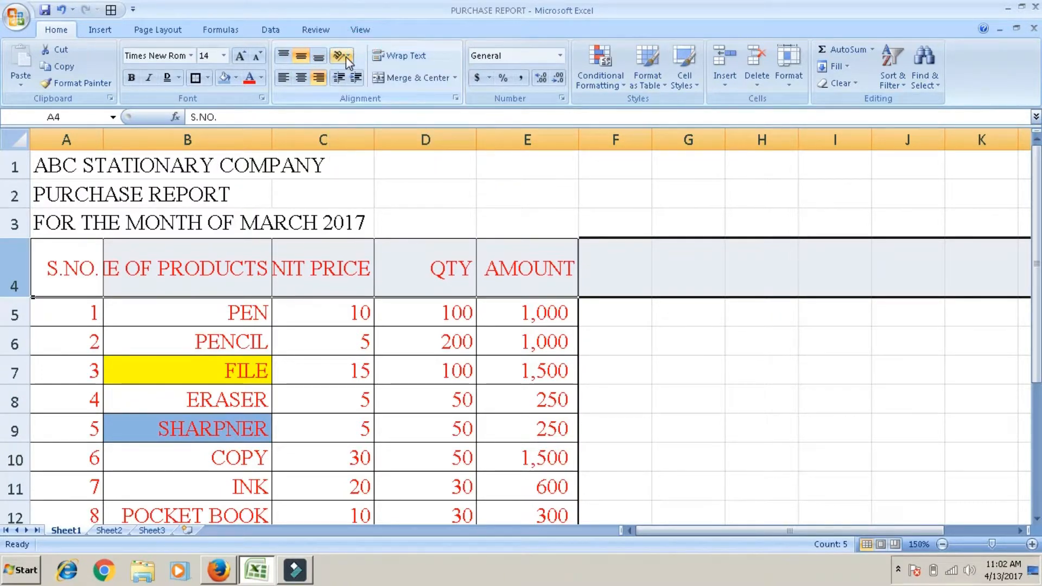
left_click(346, 56)
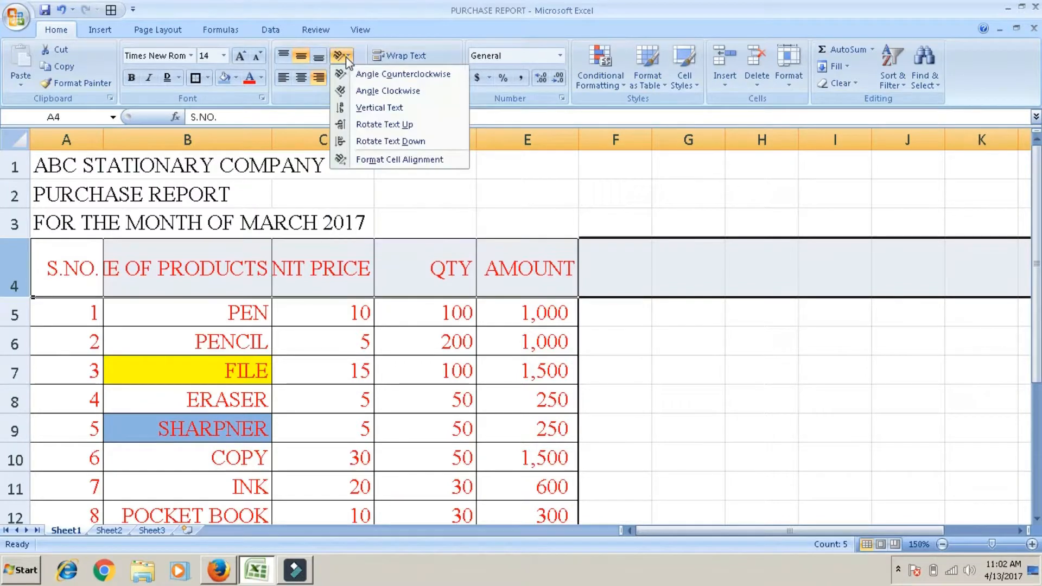
left_click(359, 76)
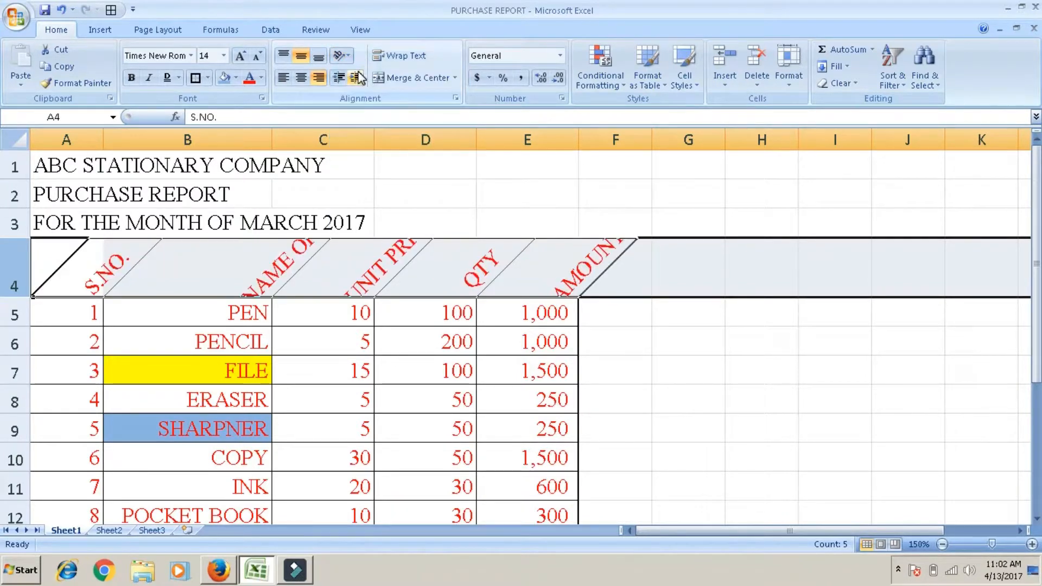
left_click(350, 56)
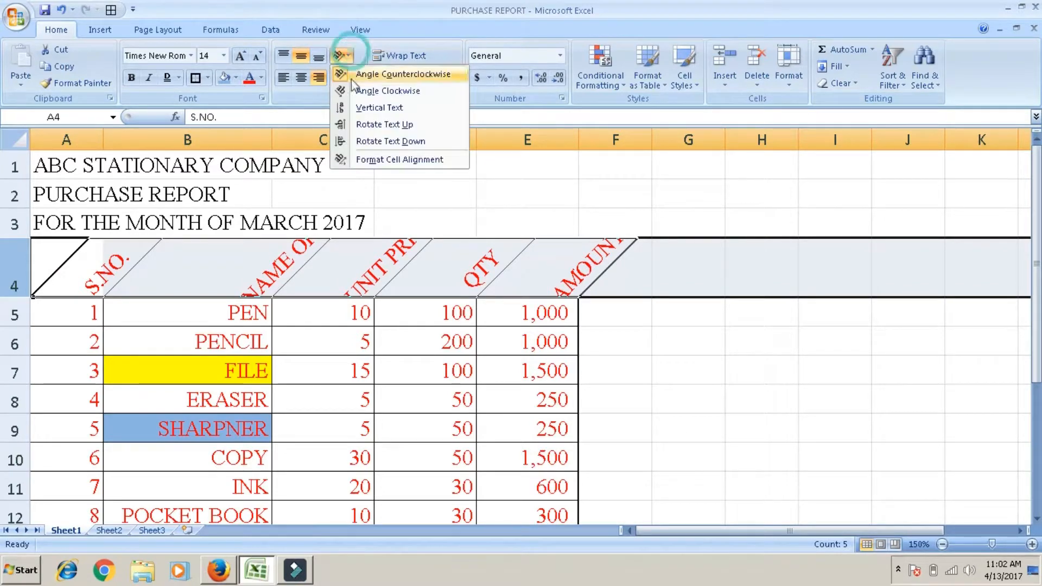
left_click(352, 90)
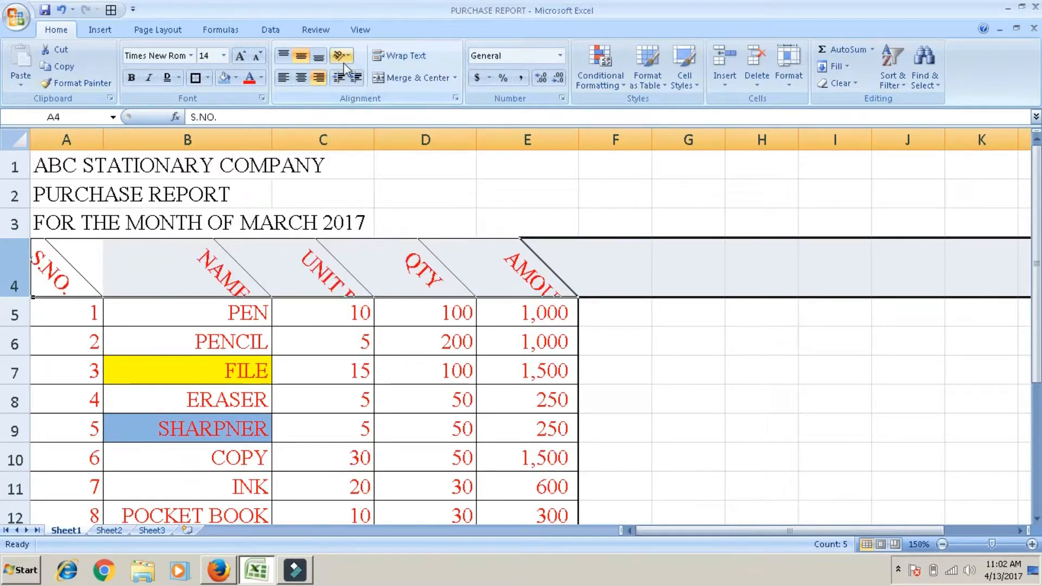
Step: Try the Vertical Text, Rotate Text Up and Rotate Text Down orientations on header row 4
left_click(344, 60)
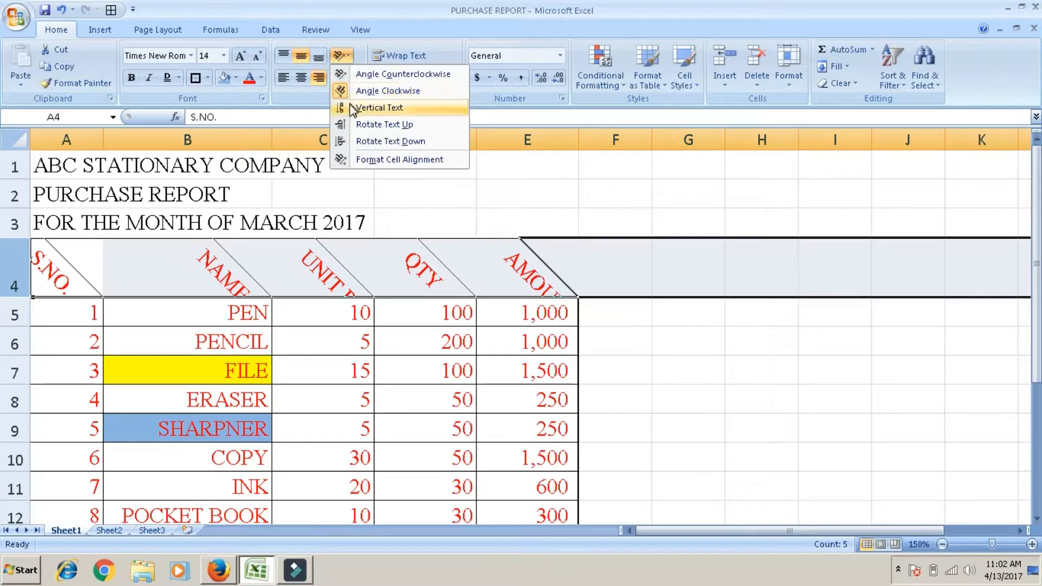
left_click(351, 108)
left_click(343, 56)
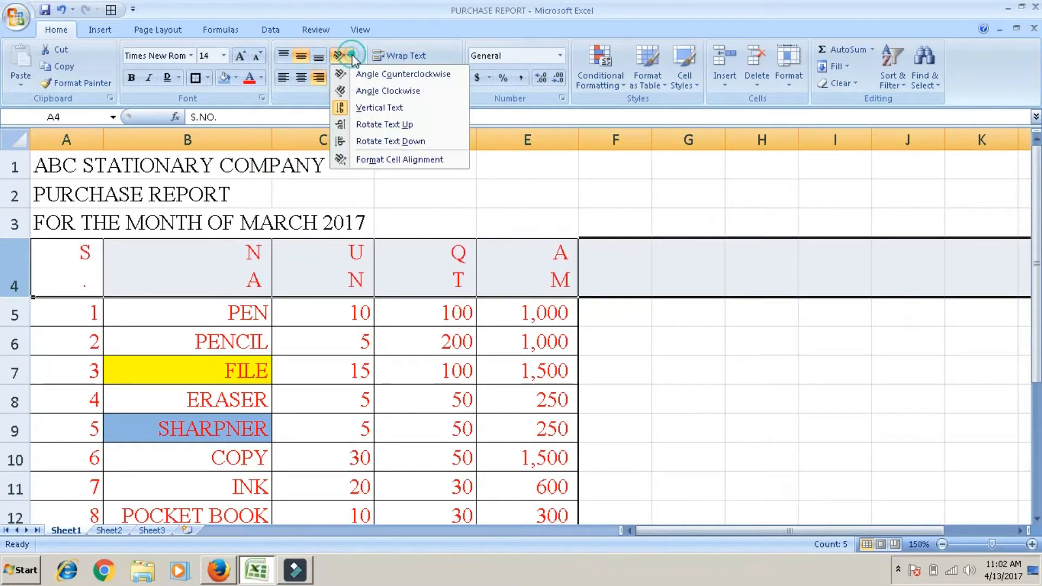
left_click(353, 124)
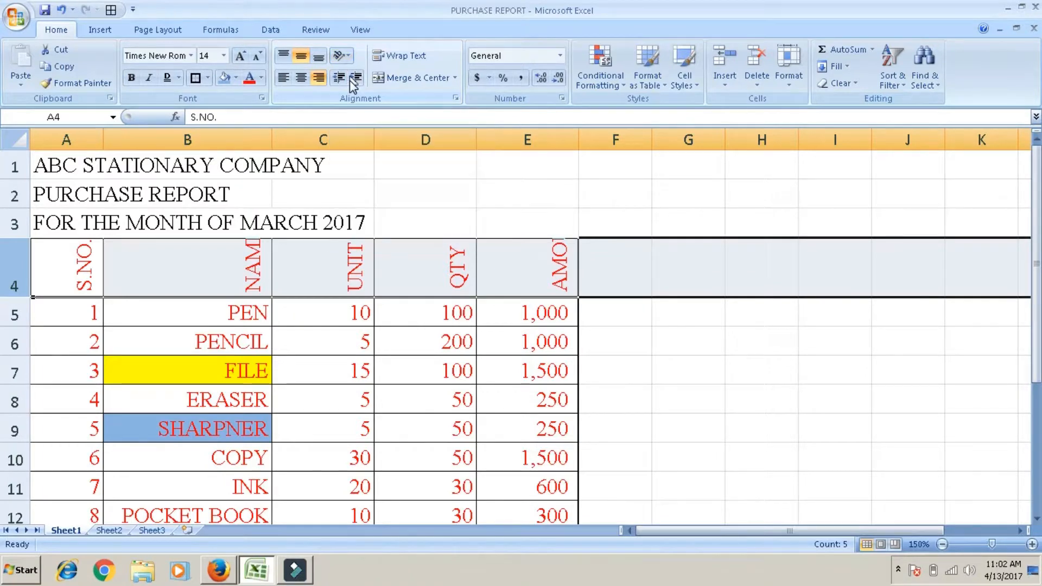
left_click(343, 56)
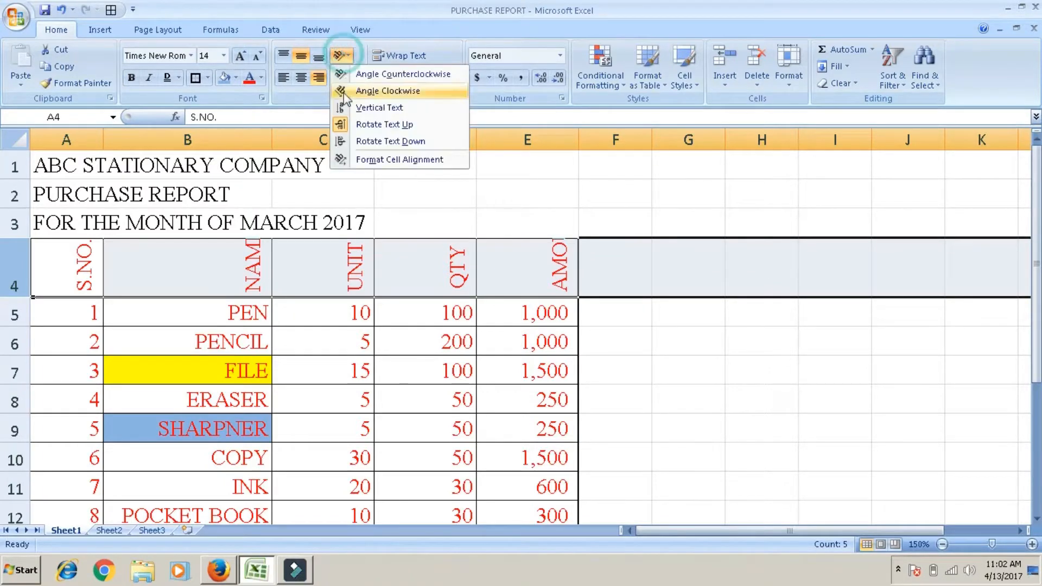
left_click(349, 141)
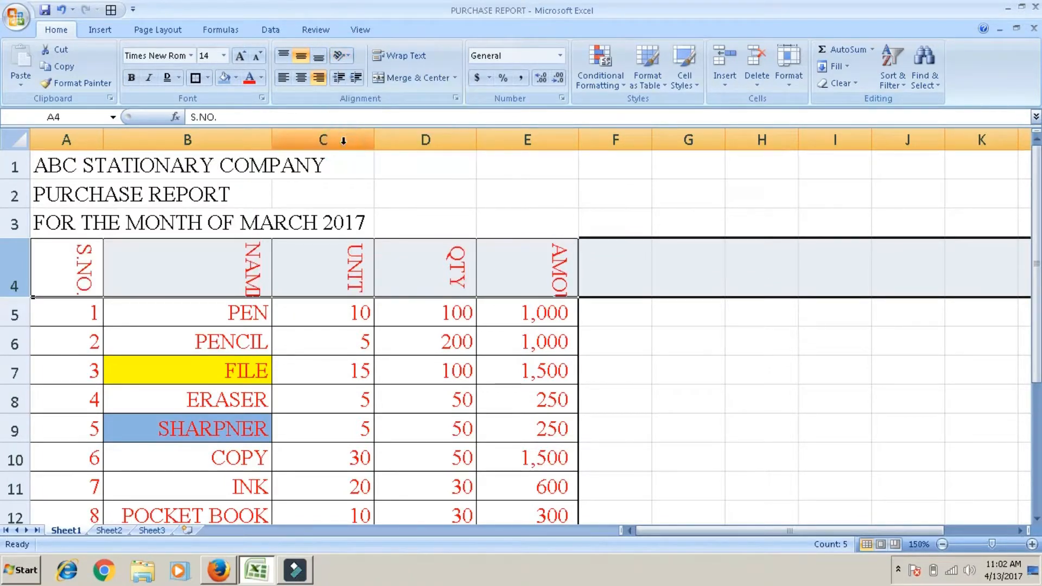
Step: Set the text orientation of header row 4 to 0 degrees through the Format Cell Alignment settings
left_click(343, 56)
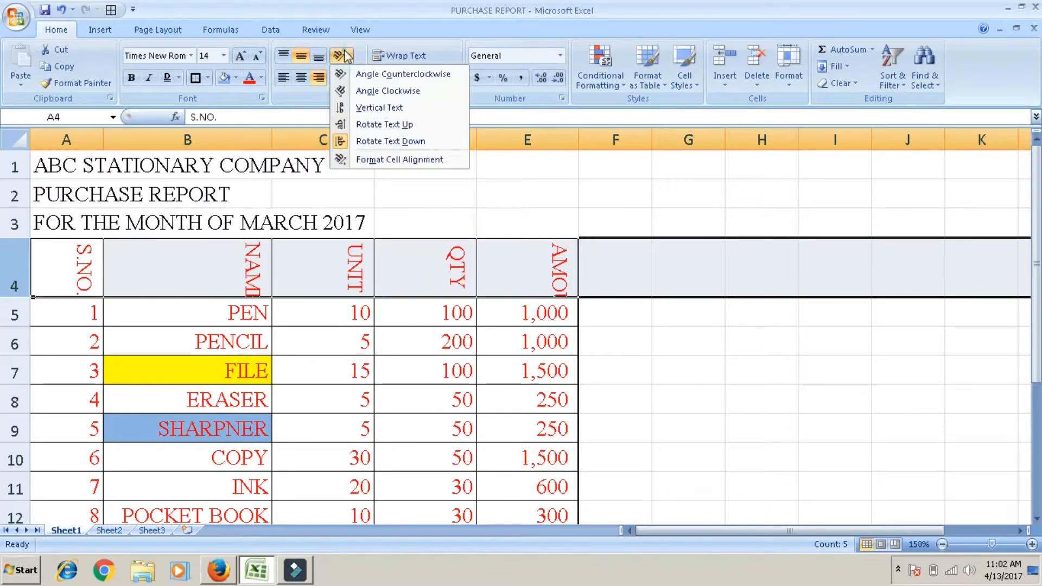
left_click(362, 157)
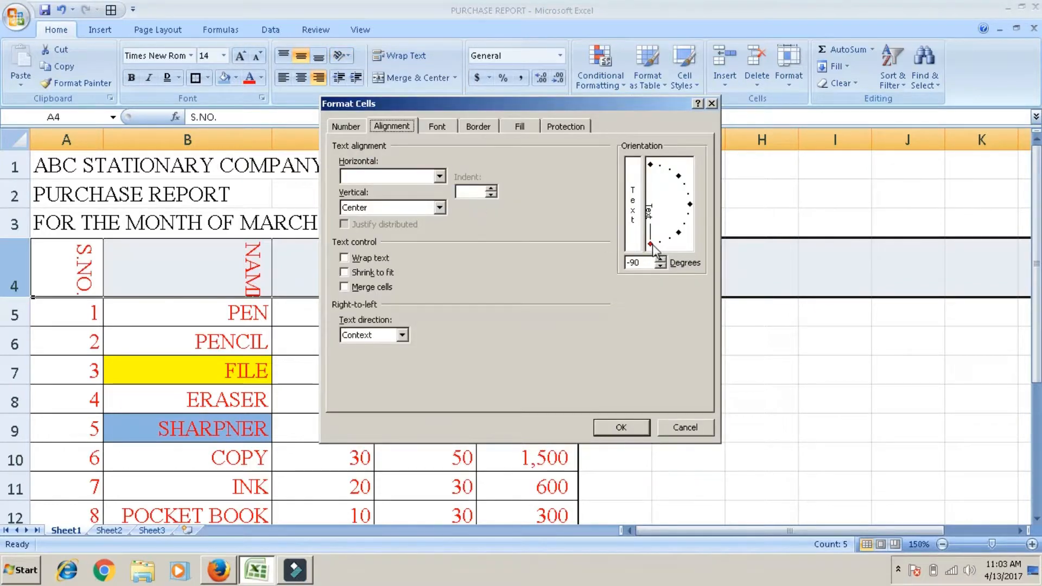
left_click_drag(652, 245, 695, 205)
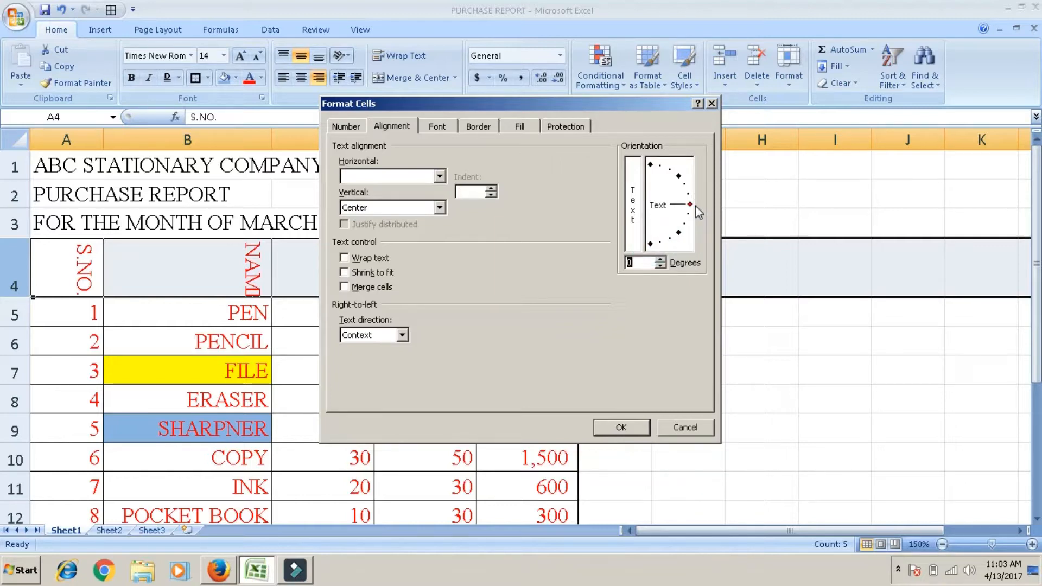
left_click(618, 428)
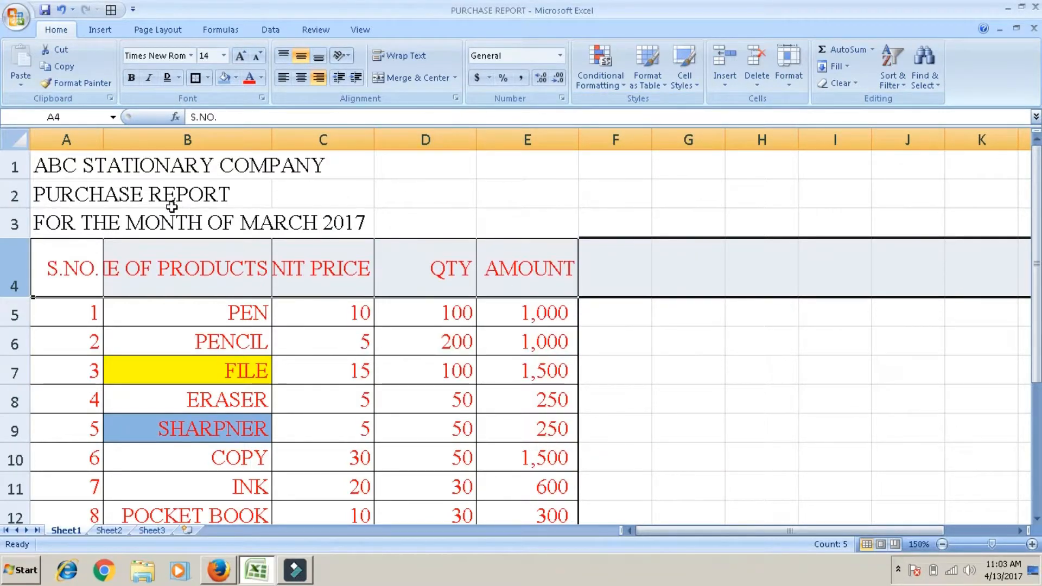
Step: Merge and center the company title ABC STATIONARY COMPANY across A1:E1
left_click(90, 166)
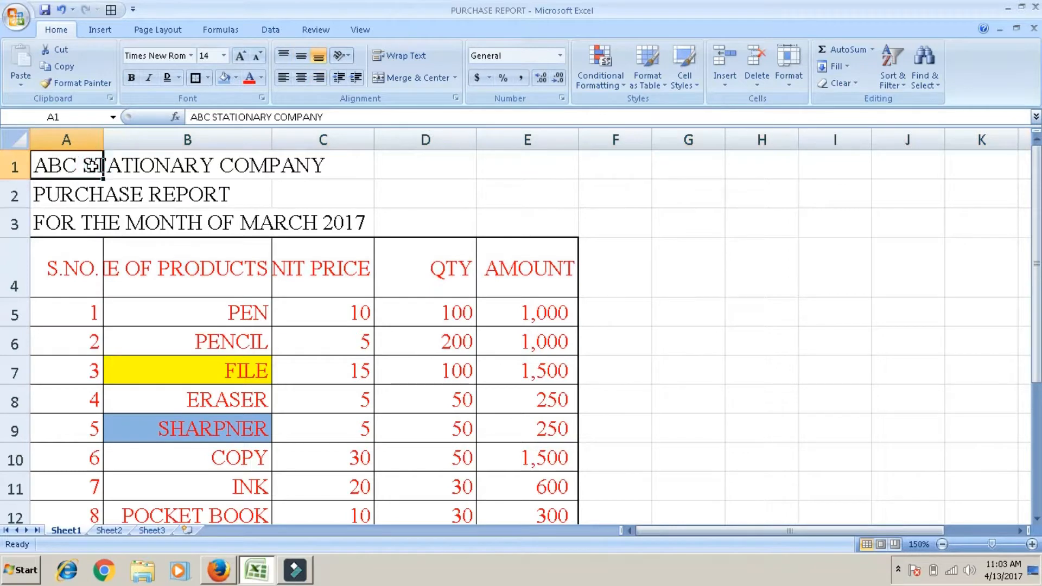
left_click_drag(92, 165, 540, 163)
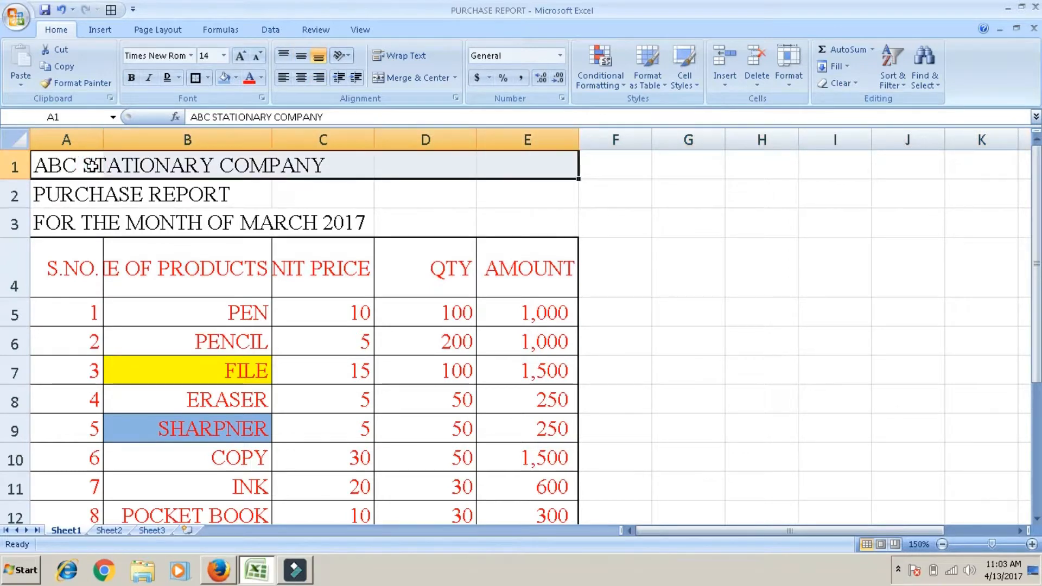
left_click(429, 82)
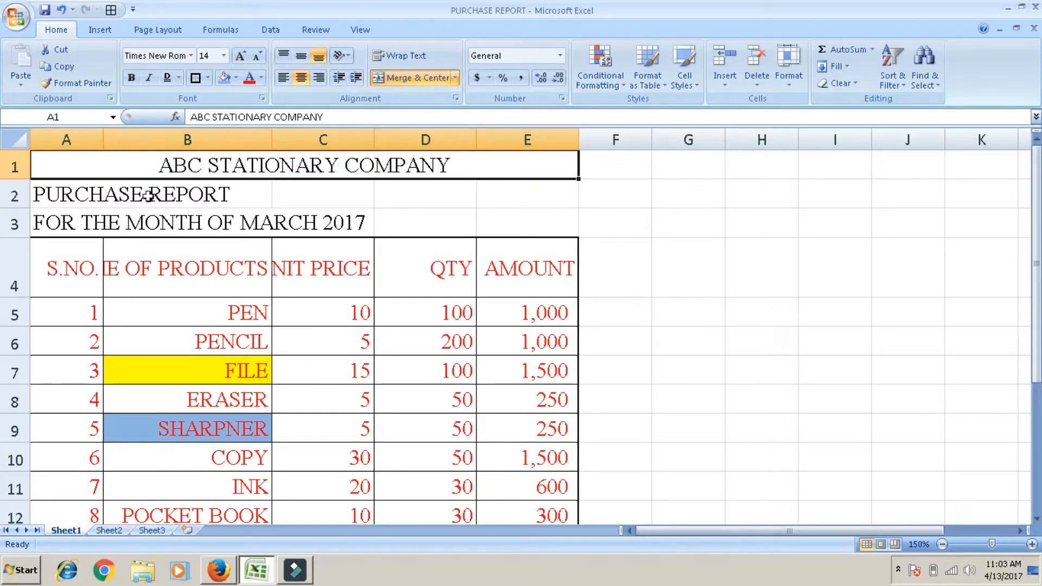
Step: Merge and center the PURCHASE REPORT heading across A2:E2
left_click(95, 196)
key("shift+Right")
key("shift+Right")
key("shift+Right")
key("shift+Right")
key("shift+Right")
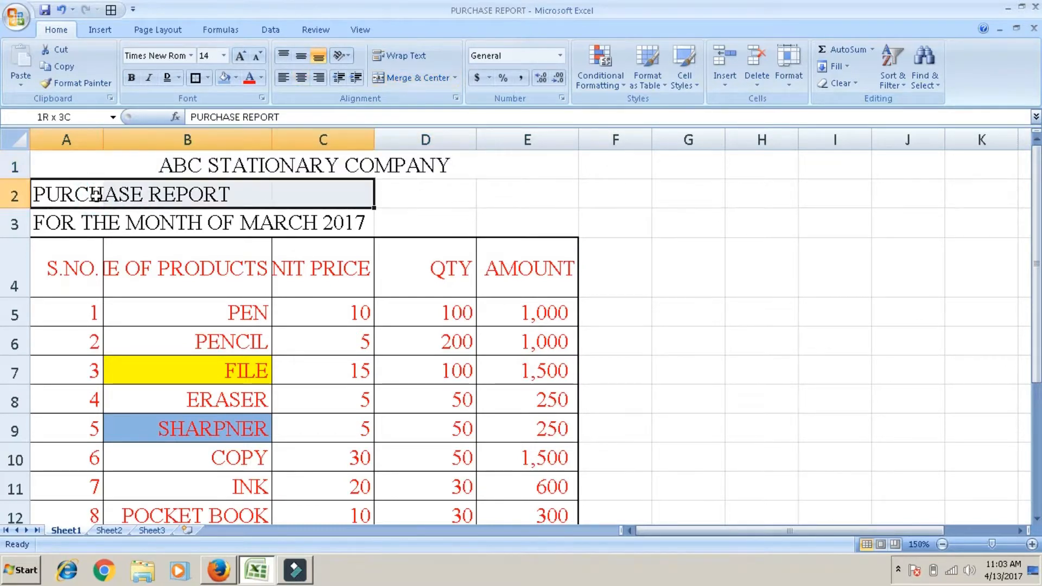
key("shift+Left")
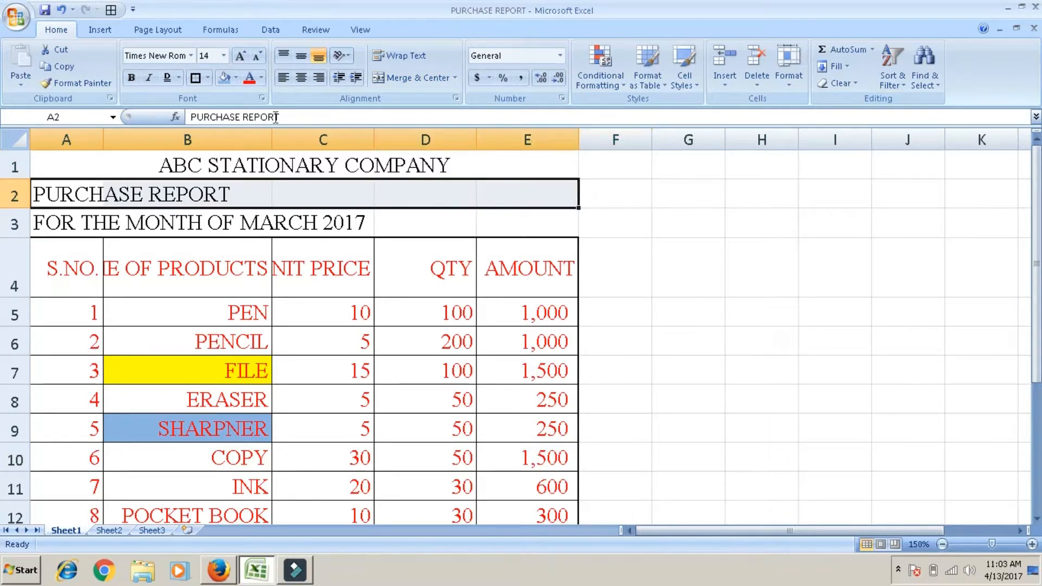
left_click(386, 79)
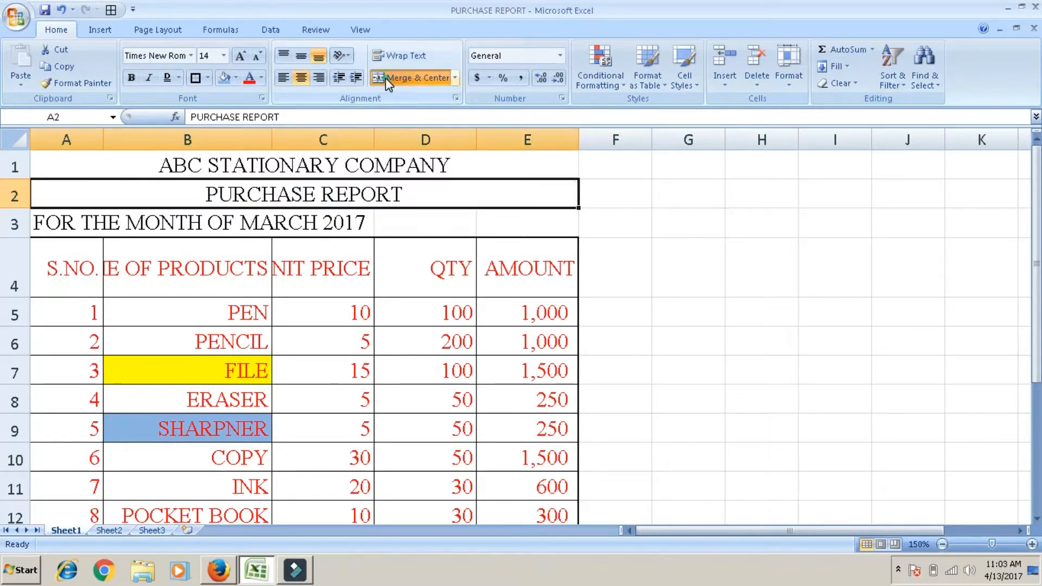
Step: Merge and center the FOR THE MONTH OF MARCH 2017 heading across A3:E3
left_click(88, 224)
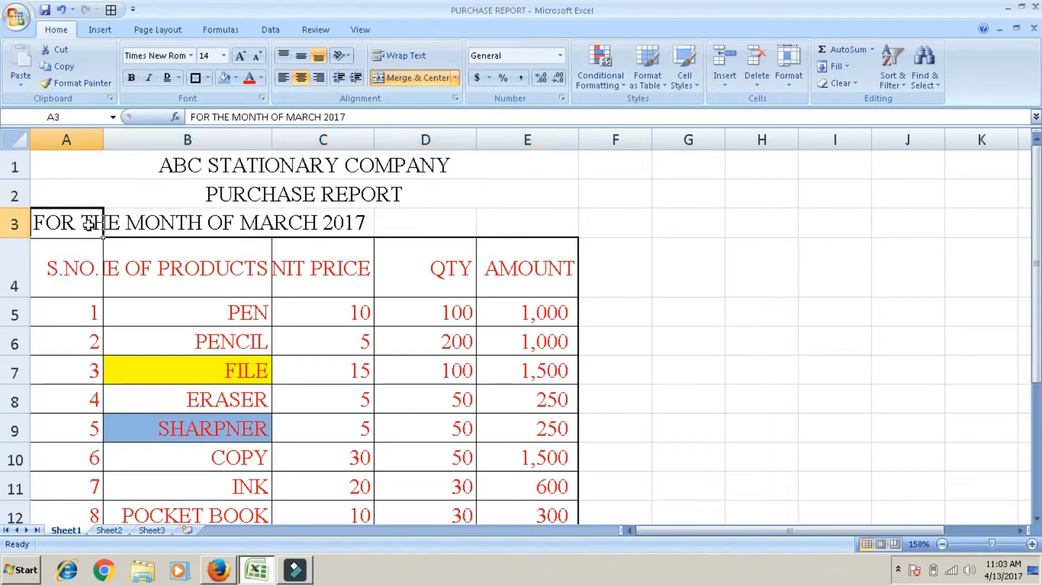
key("shift+Right")
key("shift+Right")
key("shift+Right")
key("shift+Right")
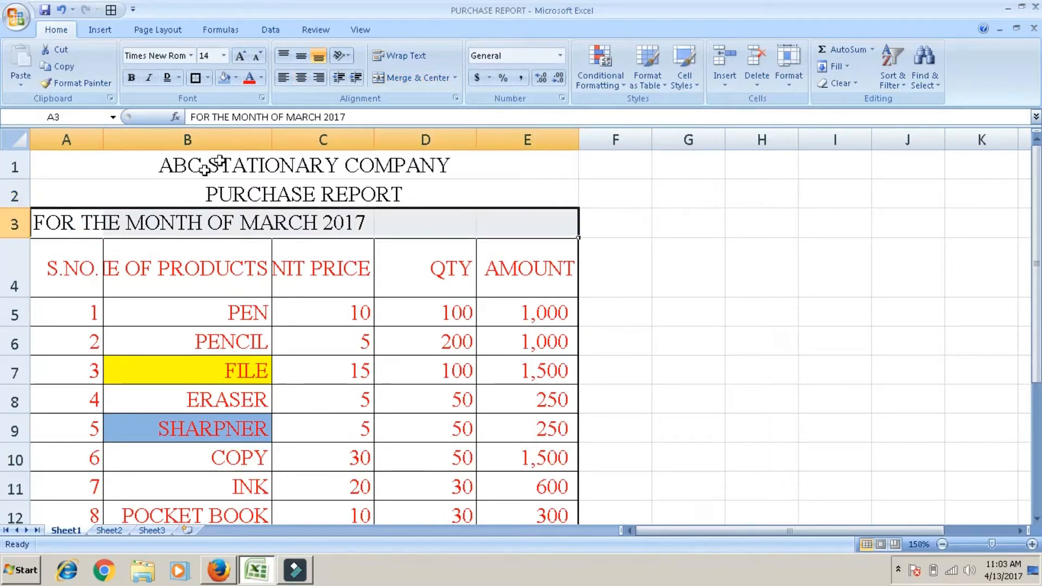
left_click(400, 83)
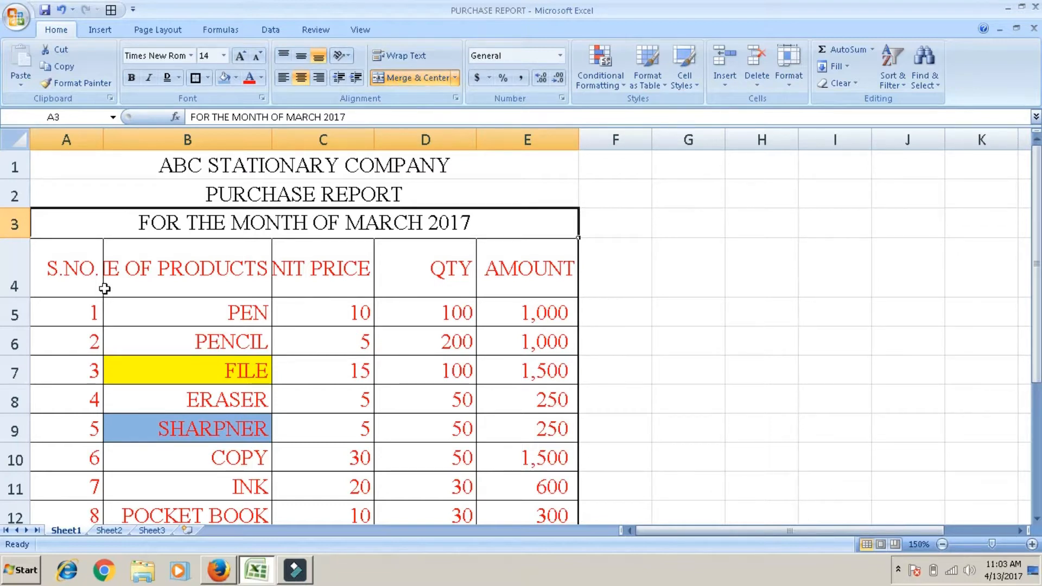
Step: Wrap the NAME OF PRODUCTS heading in B4 onto multiple lines and center it horizontally
left_click(432, 253)
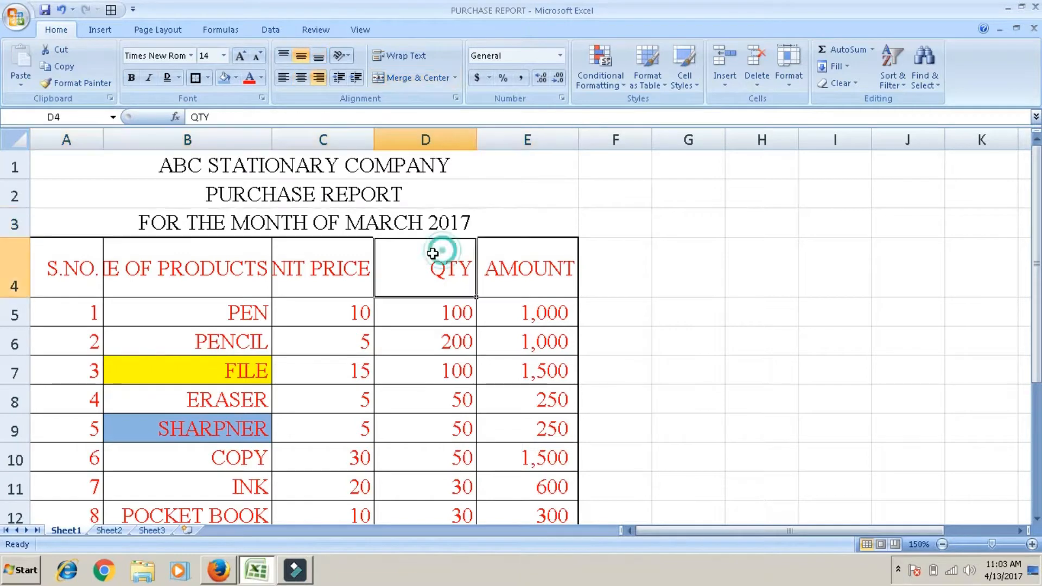
left_click(205, 278)
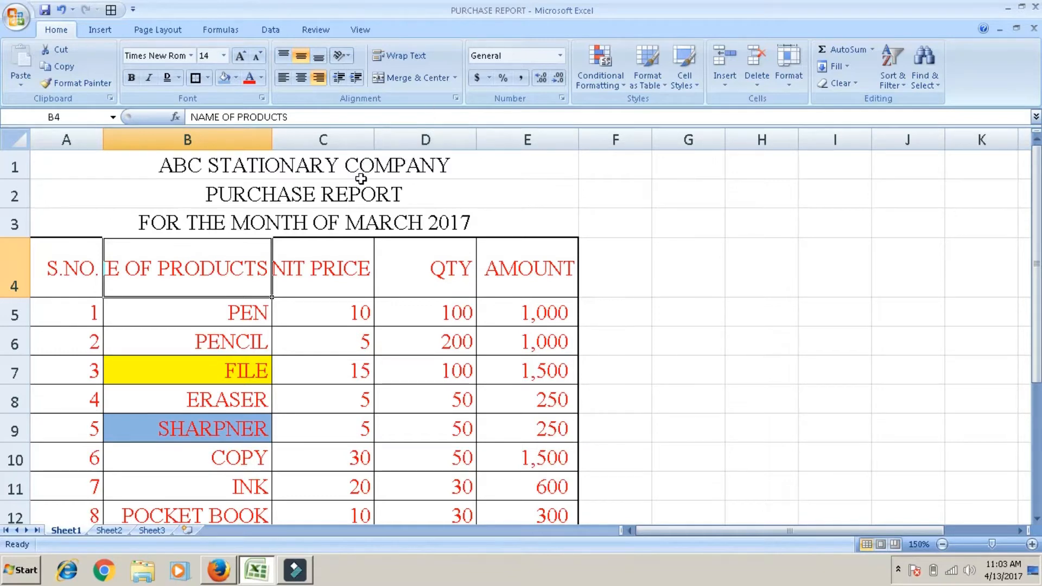
left_click(398, 57)
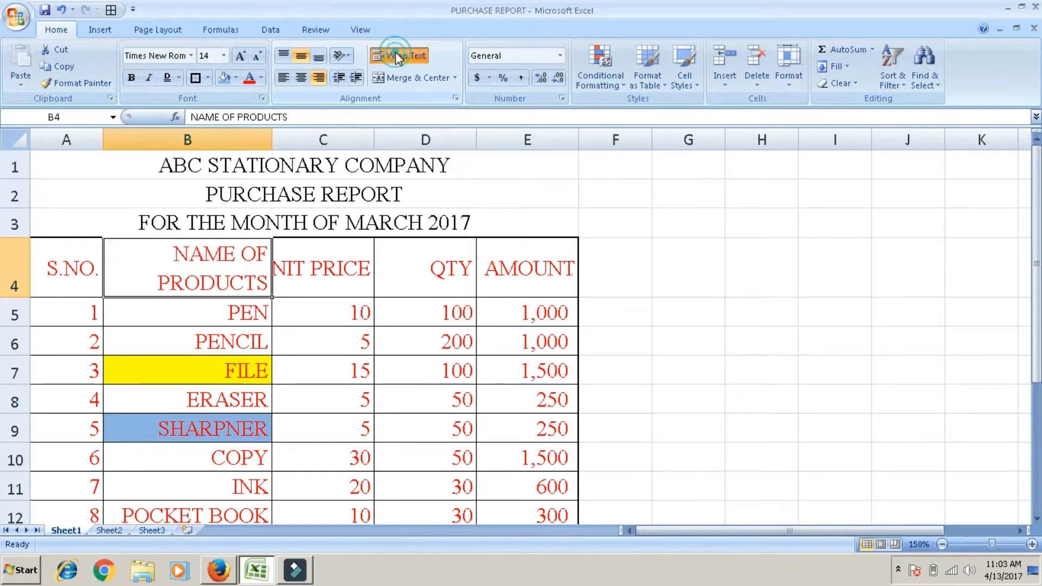
left_click(304, 83)
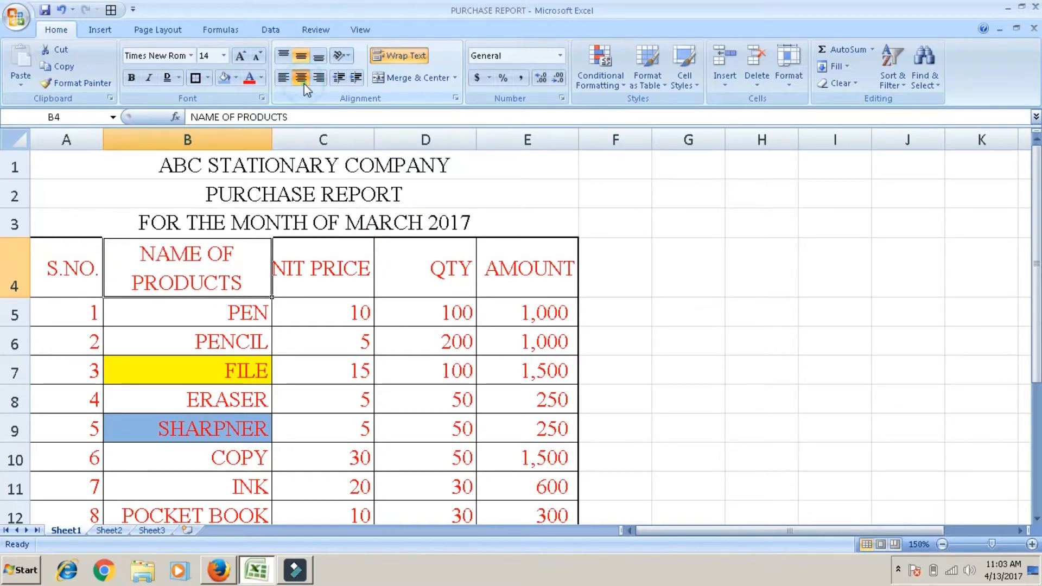
Step: Center the contents of the whole table, A4:E15, horizontally
left_click(95, 252)
key("shift+Right")
key("shift+Right")
key("shift+Right")
key("shift+Right")
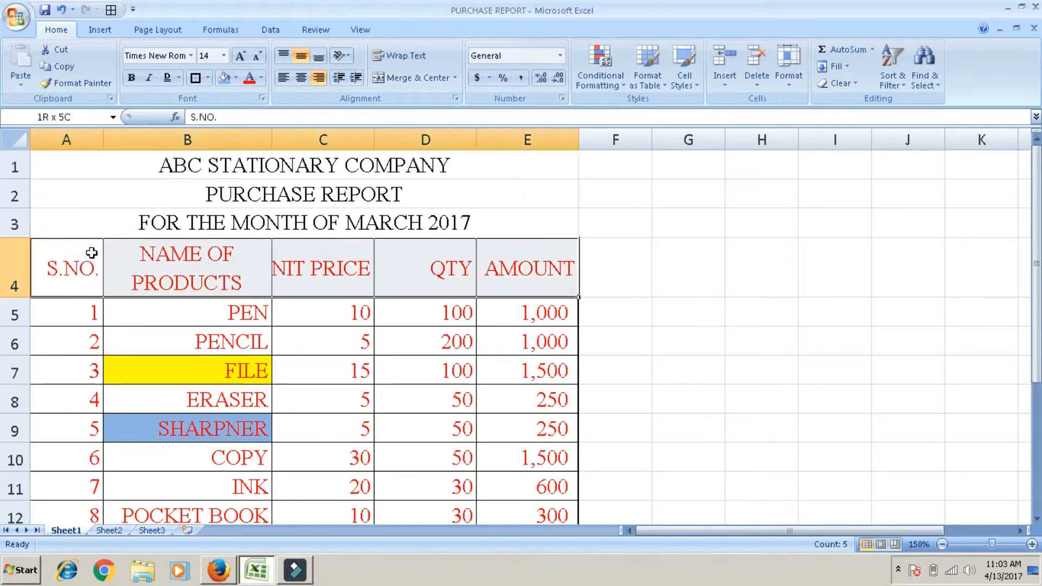
key("shift+Down")
key("shift+Down")
key("shift+Down")
key("shift+Down")
key("shift+Down")
key("shift+Down")
key("shift+Down")
key("shift+Down")
key("shift+Down")
key("shift+Down")
key("shift+Down")
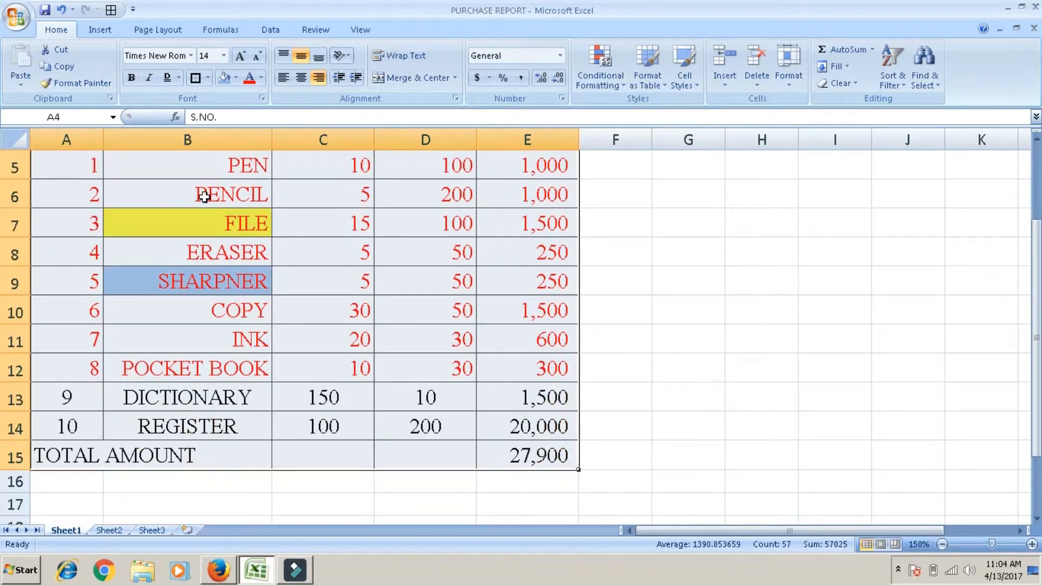
left_click(305, 78)
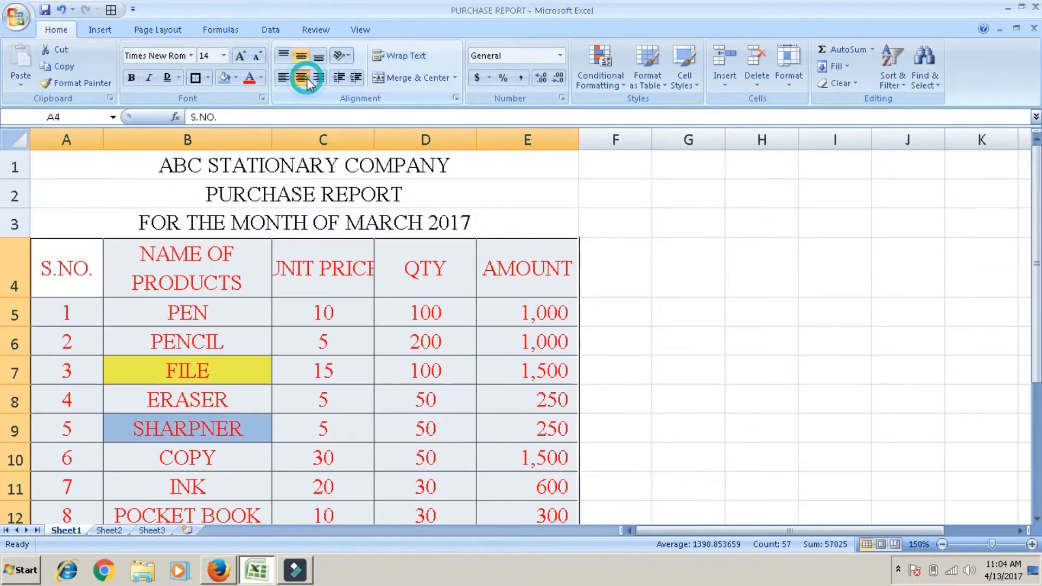
Step: Reset the table's font color to Automatic and remove its cell fill with No Fill
left_click(259, 79)
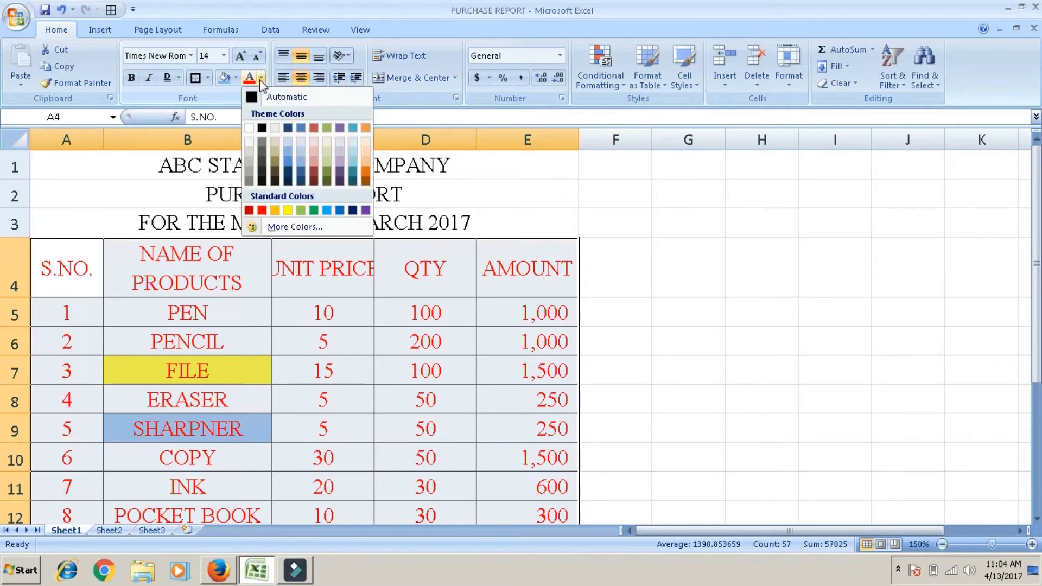
left_click(265, 98)
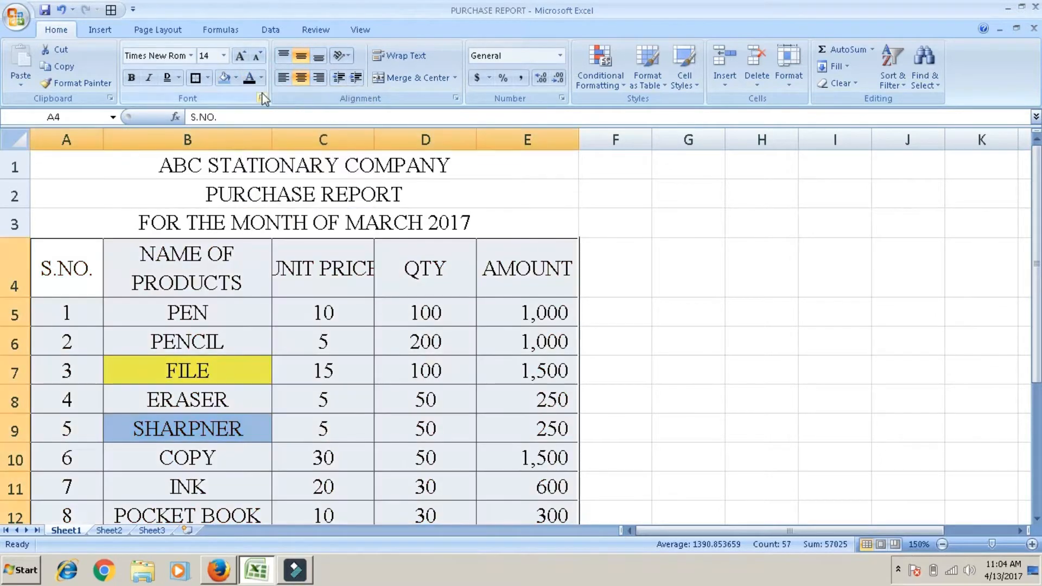
left_click(237, 78)
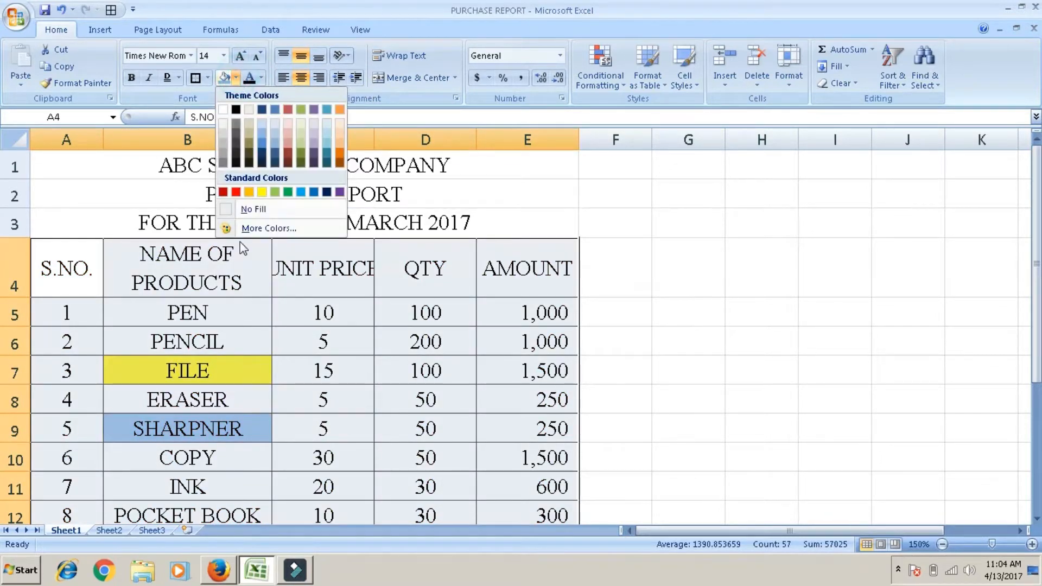
left_click(246, 210)
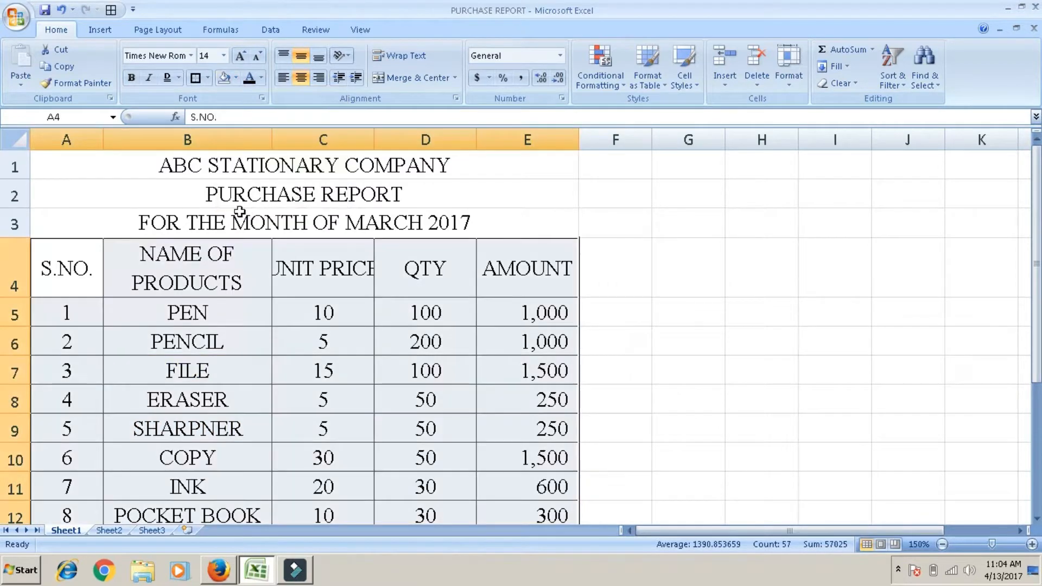
Step: Make the header row A4:E4 bold and wrap its text
left_click(94, 267)
key("shift+Down")
key("shift+Right")
key("shift+Right")
key("shift+Right")
key("shift+Right")
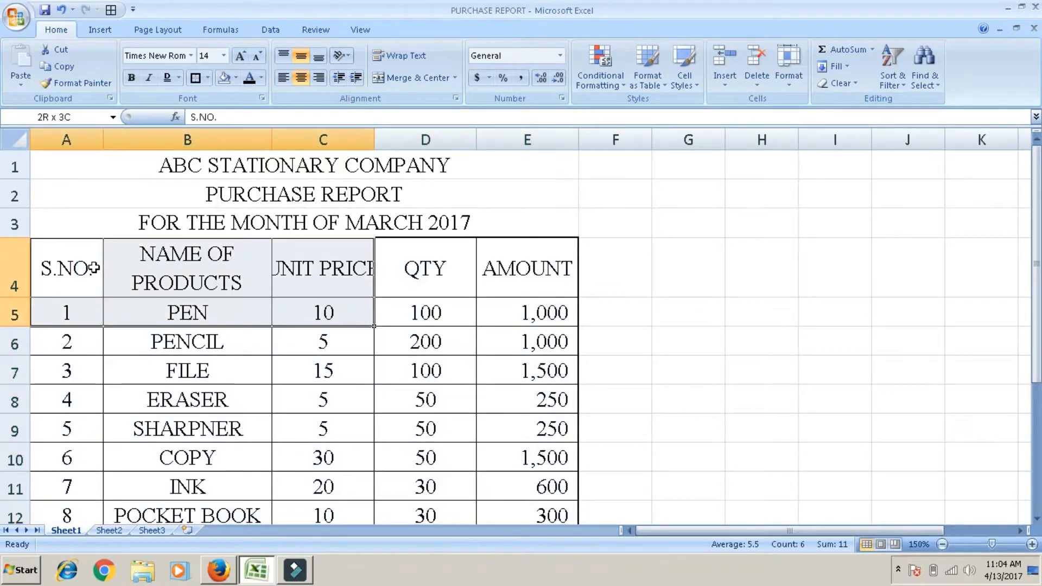
key("shift+Up")
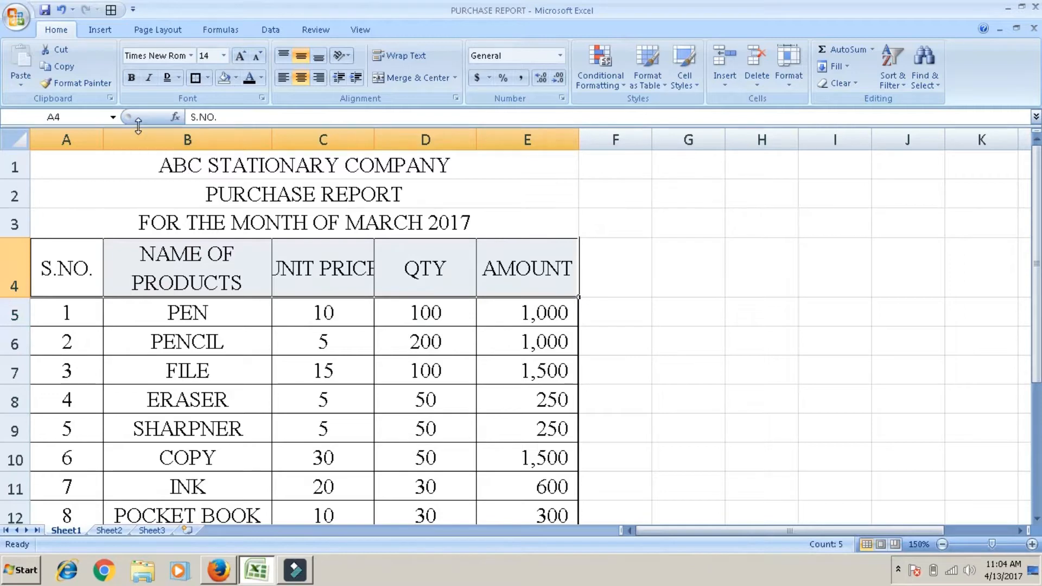
left_click(132, 77)
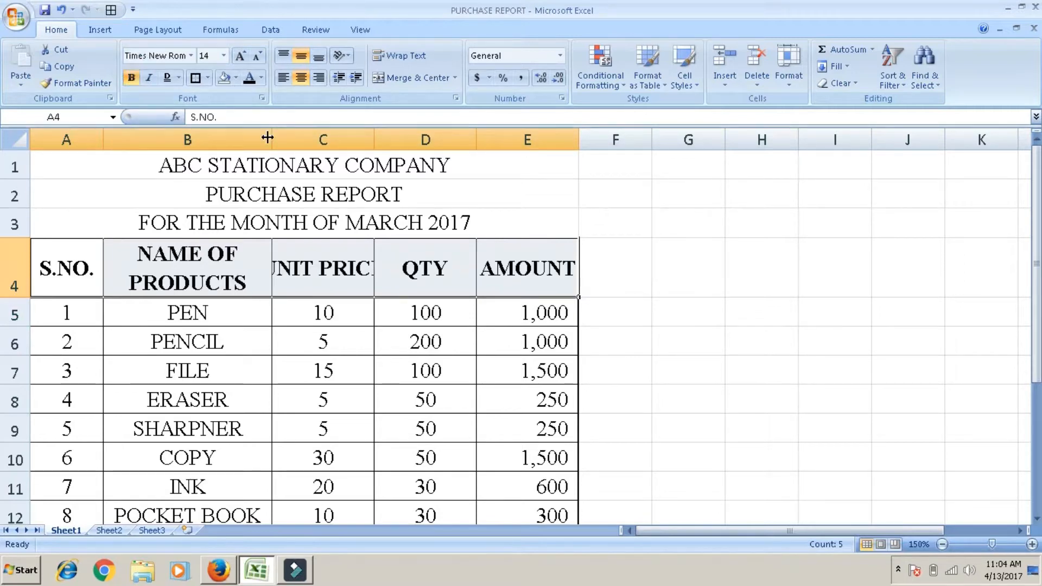
left_click(399, 52)
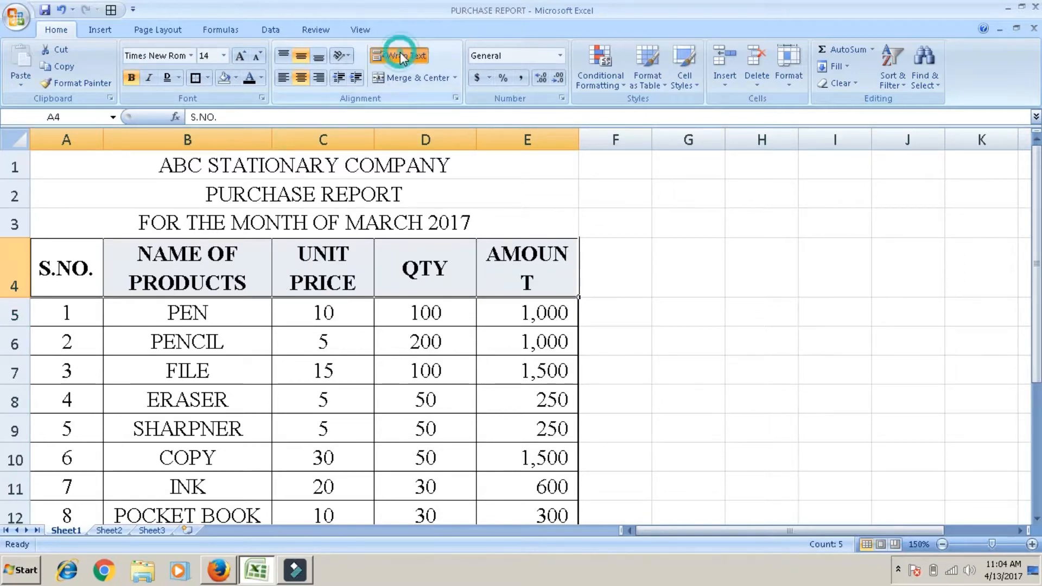
Step: Widen column E slightly so AMOUNT fits on one line, and fill the header row A4:E4 with dark orange
left_click(538, 254)
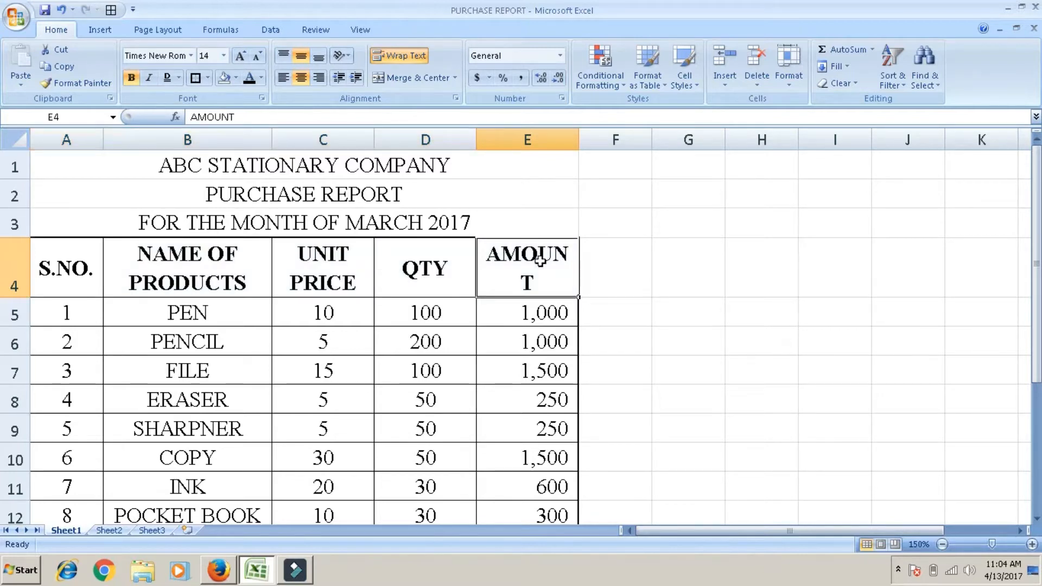
left_click_drag(579, 137, 596, 137)
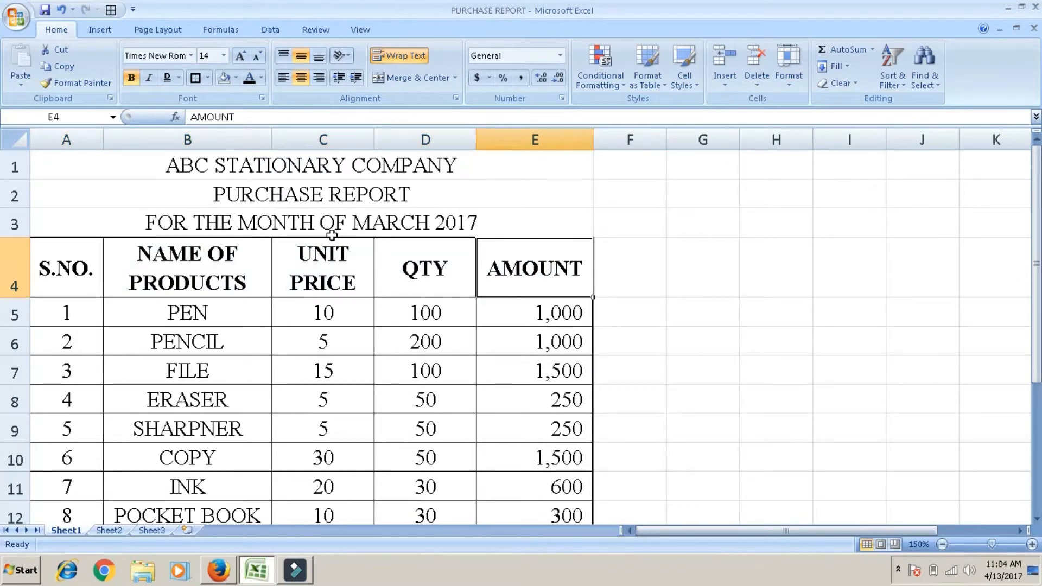
left_click_drag(94, 273, 534, 269)
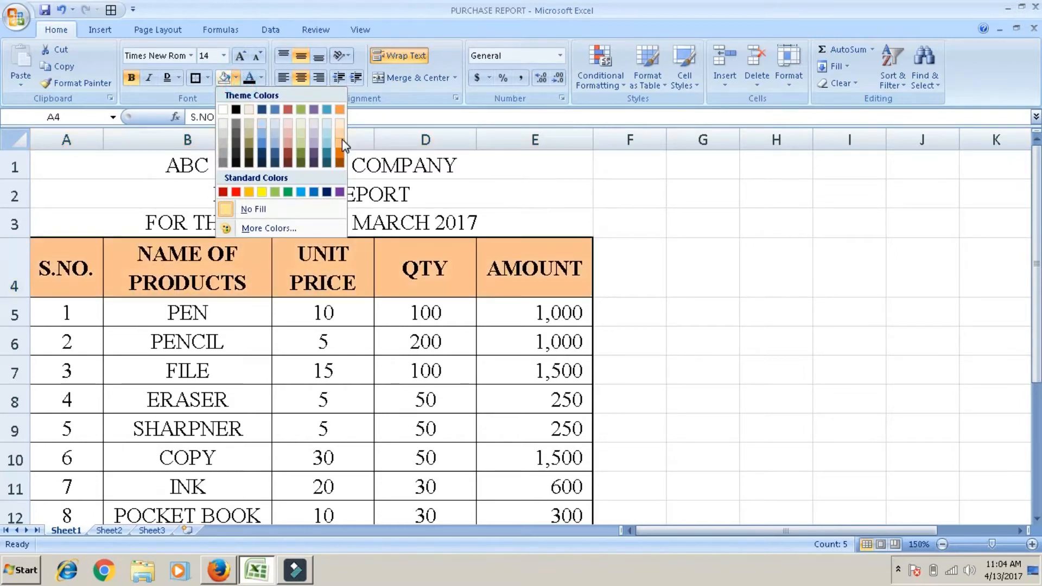
left_click(342, 159)
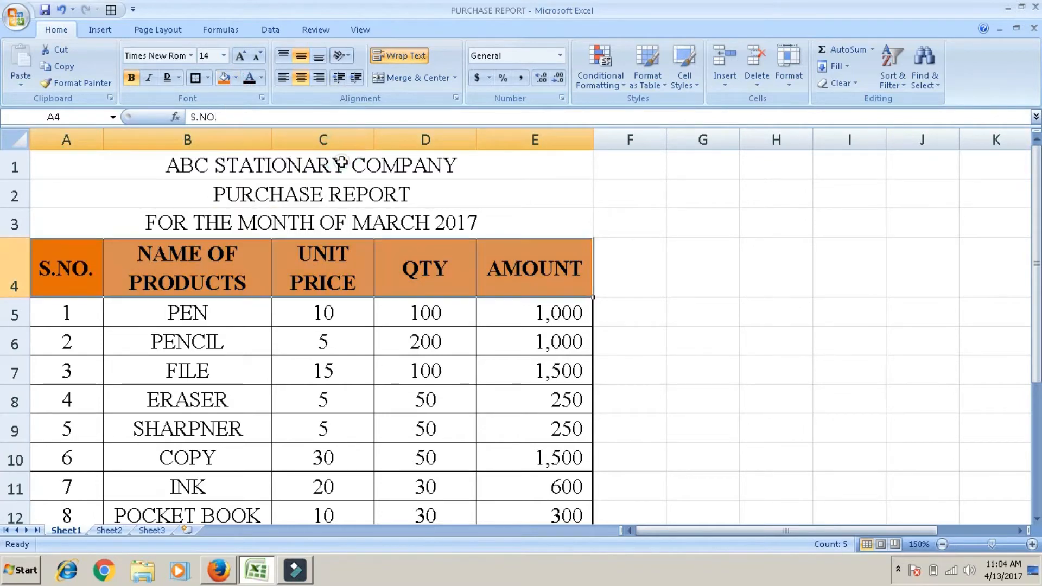
Step: Make the three merged title rows above the table, A1:E3, bold
left_click_drag(340, 163, 340, 222)
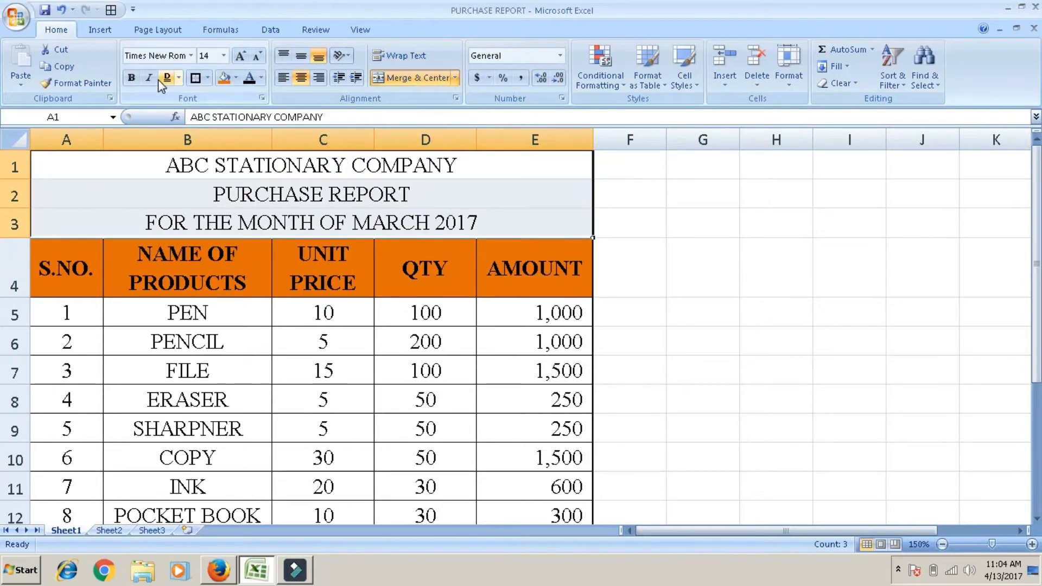
left_click(136, 77)
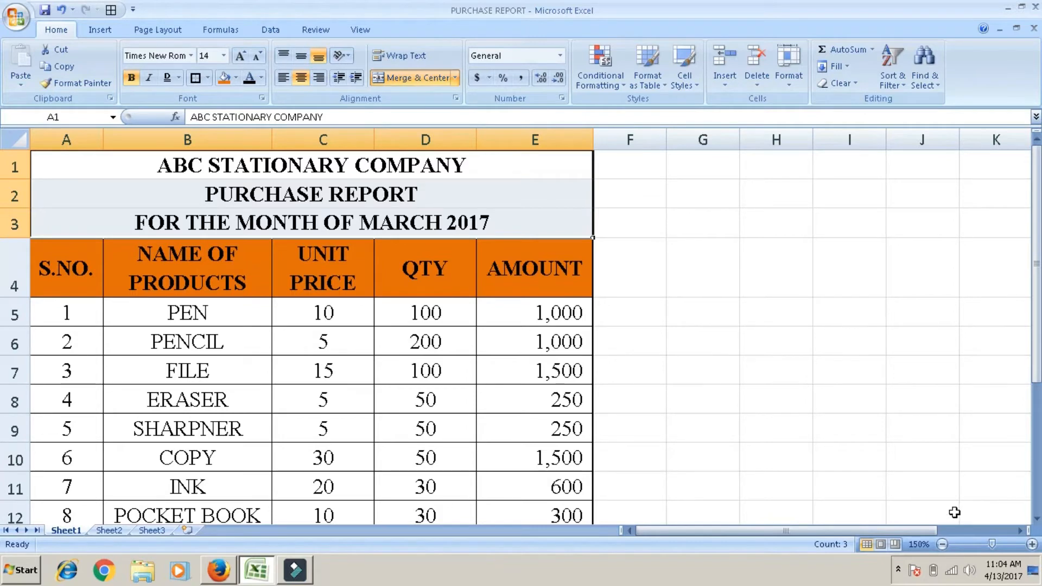
Step: Merge and center the TOTAL AMOUNT label across A15:D15
left_click(942, 544)
left_click(942, 543)
left_click(942, 543)
left_click(942, 544)
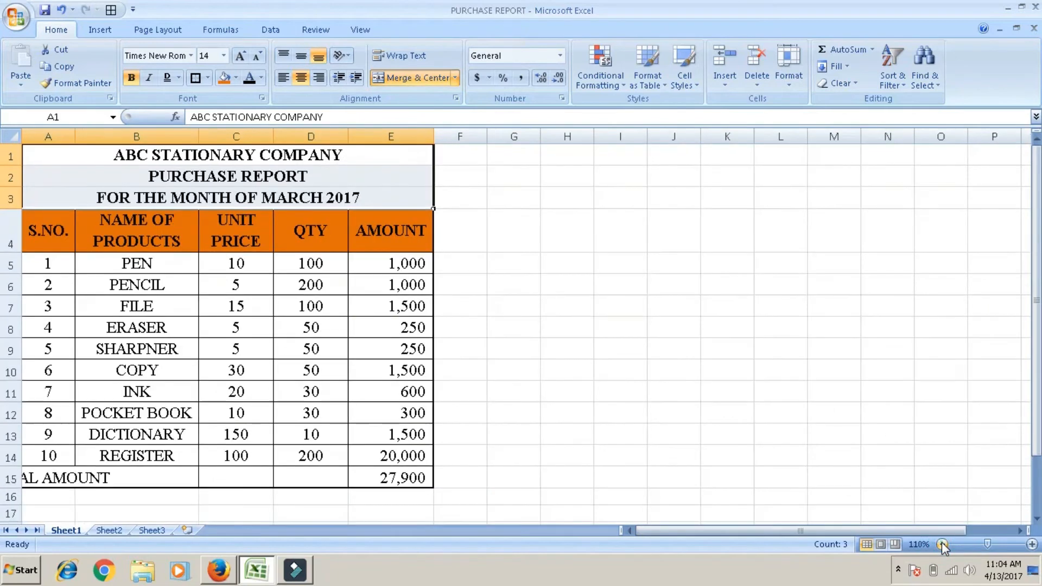
left_click(327, 479)
key("shift+Left")
key("shift+Left")
key("shift+Left")
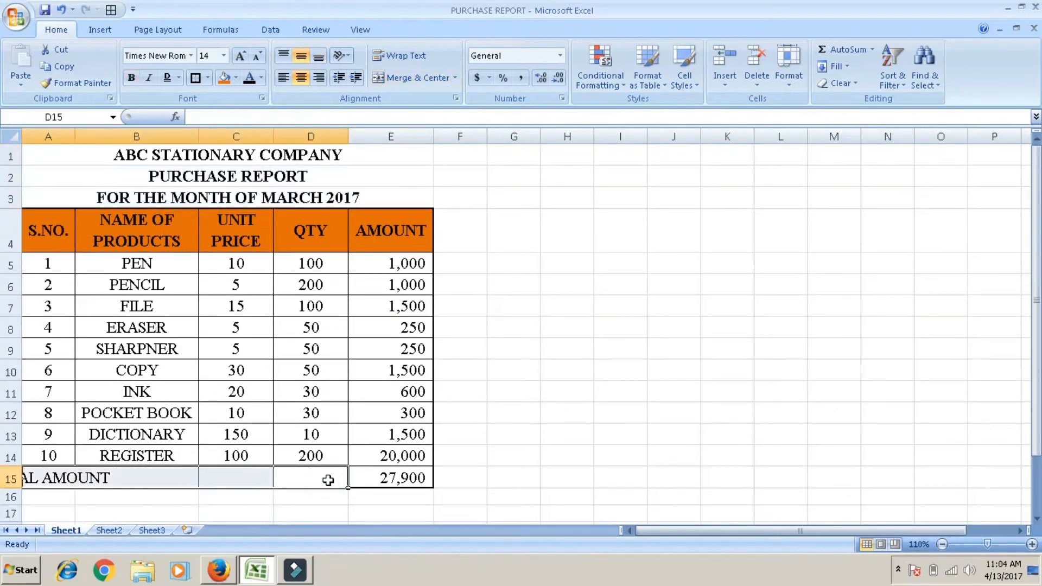
left_click(423, 84)
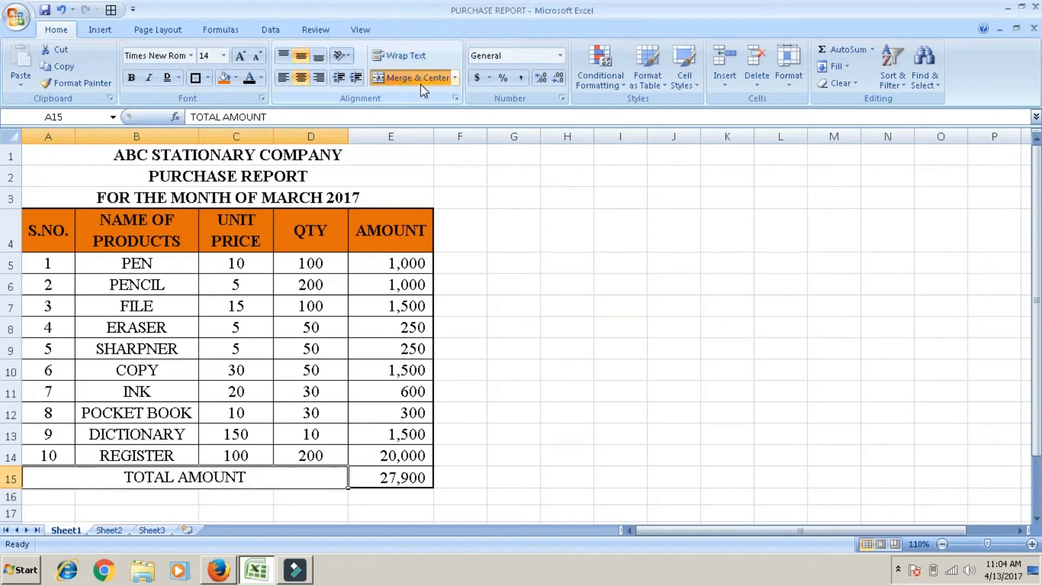
Step: Make the total row A15:E15 bold, including its label and amount, and deselect the table
key("shift+Right")
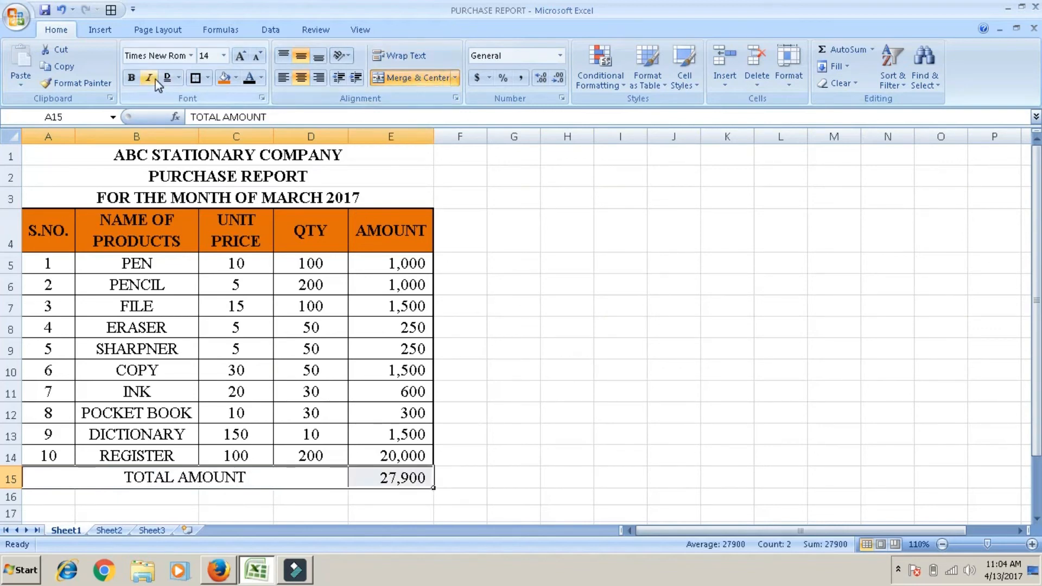
left_click(136, 80)
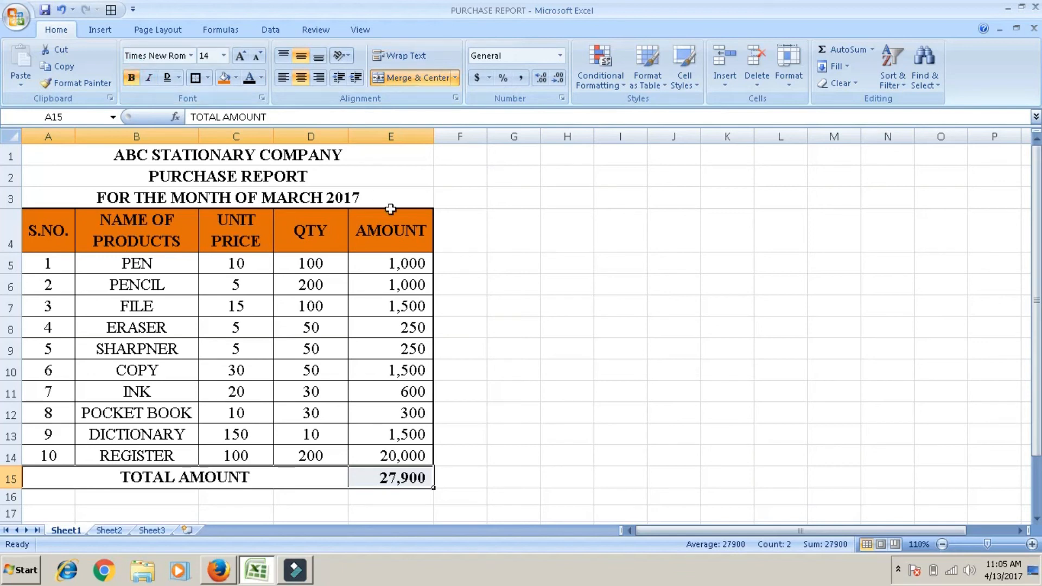
left_click(590, 234)
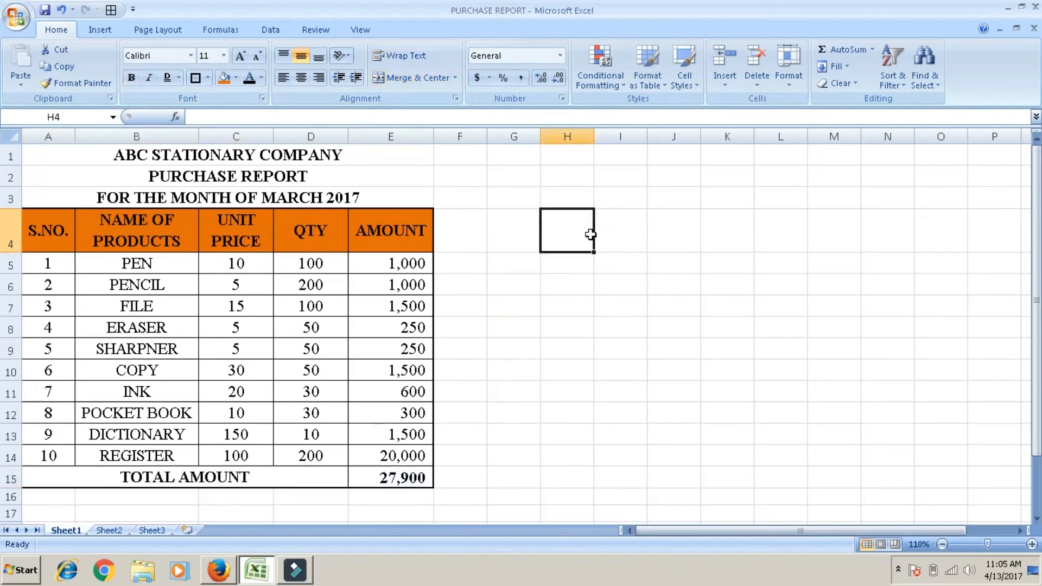